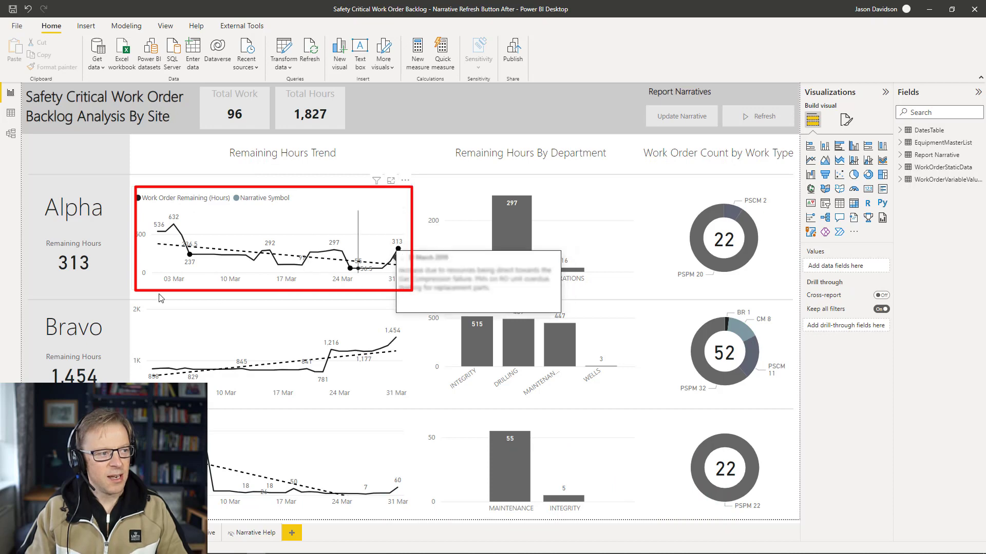
# Show the narrative tooltip on the line chart, then open the Update Narrative button's format settings.
pyautogui.moveTo(190, 257)
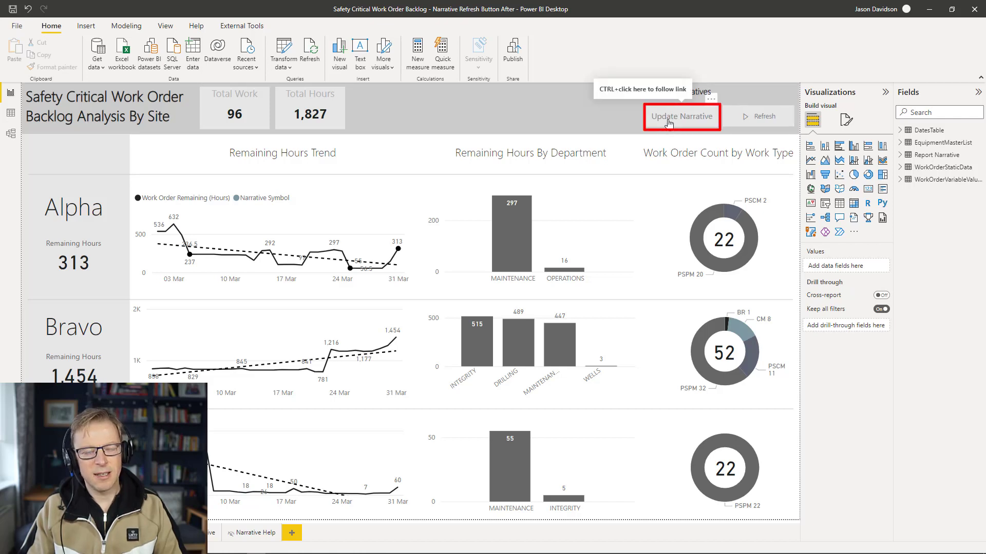
pyautogui.click(668, 123)
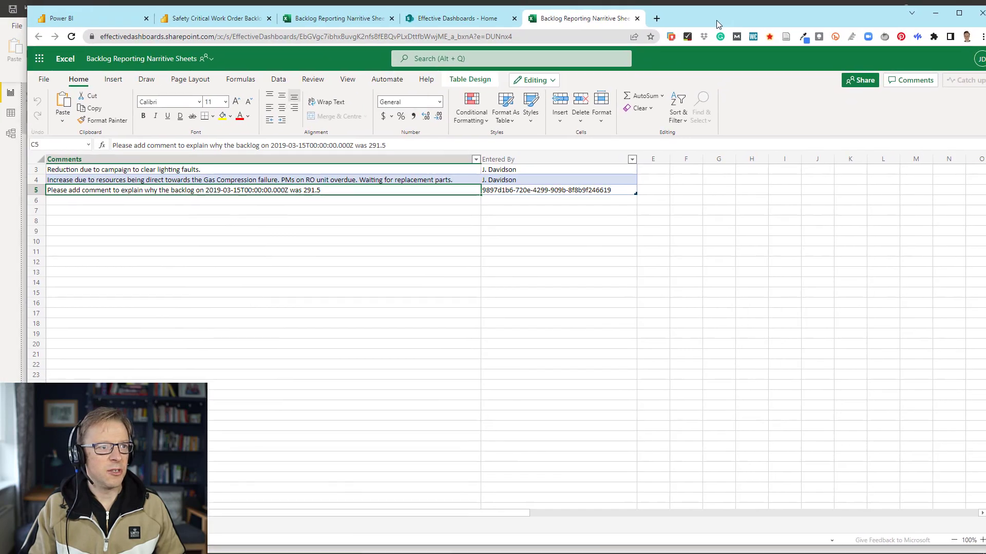
# Scroll through the Comments table in the Backlog Reporting Narrative Sheets workbook online.
pyautogui.moveTo(716, 20); pyautogui.dragTo(701, 15)
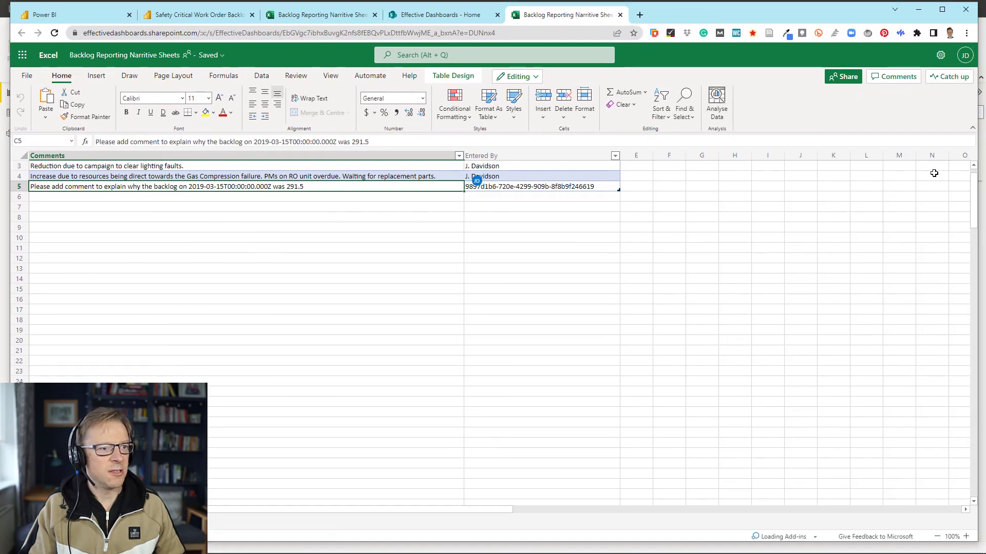
pyautogui.scroll(2, 976, 170)
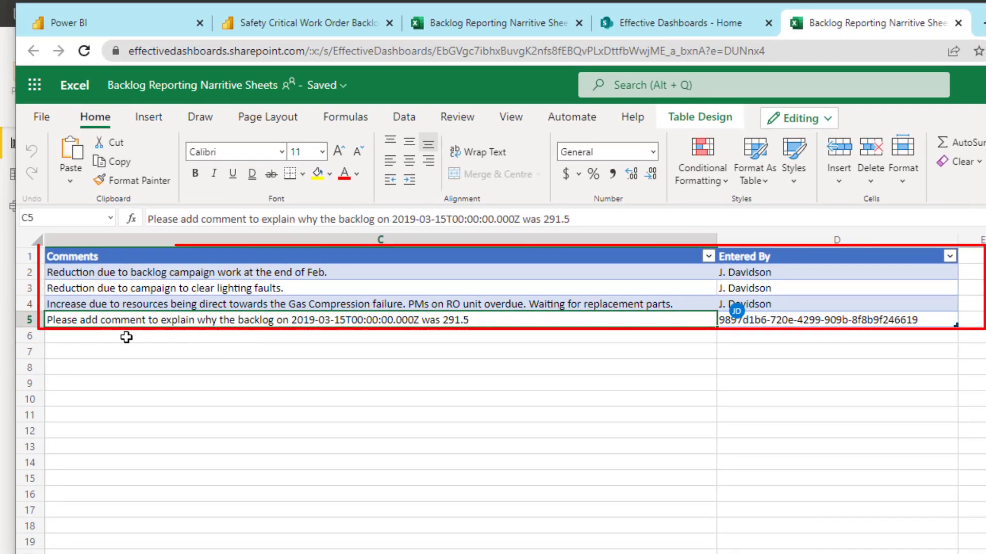
pyautogui.hscroll(-3, 817, 334)
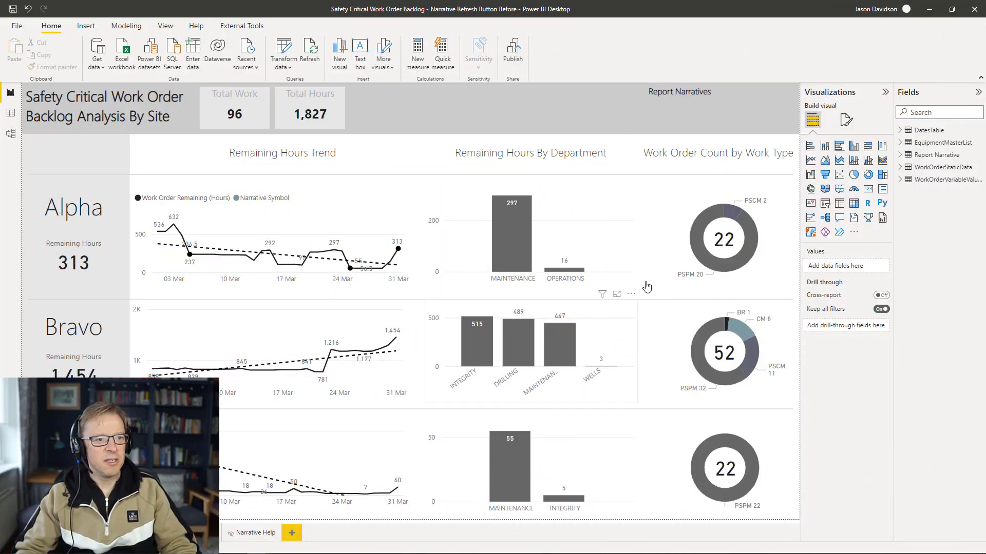
# Publish the Narrative Refresh Button Before report to Backlog Analysis and dismiss the success message.
pyautogui.click(513, 53)
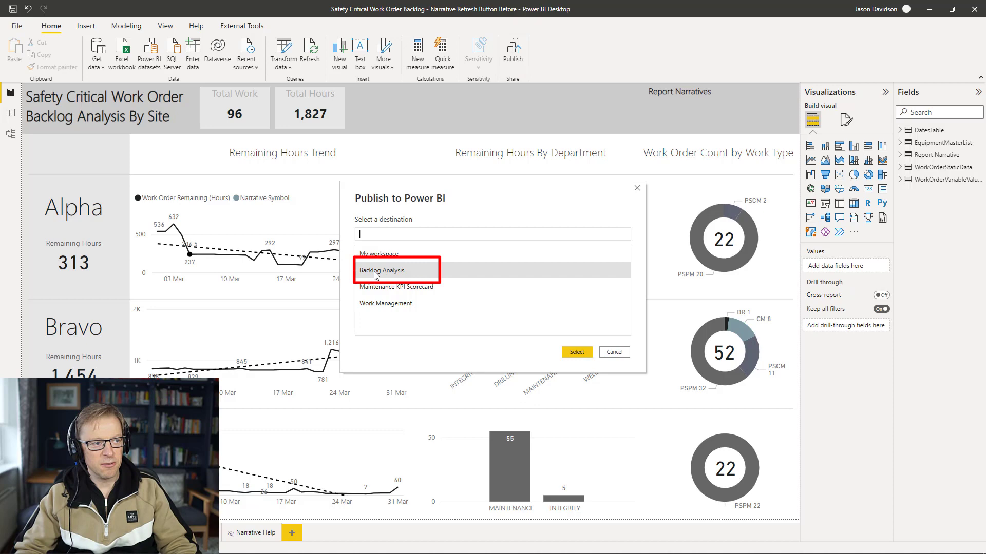
pyautogui.click(575, 352)
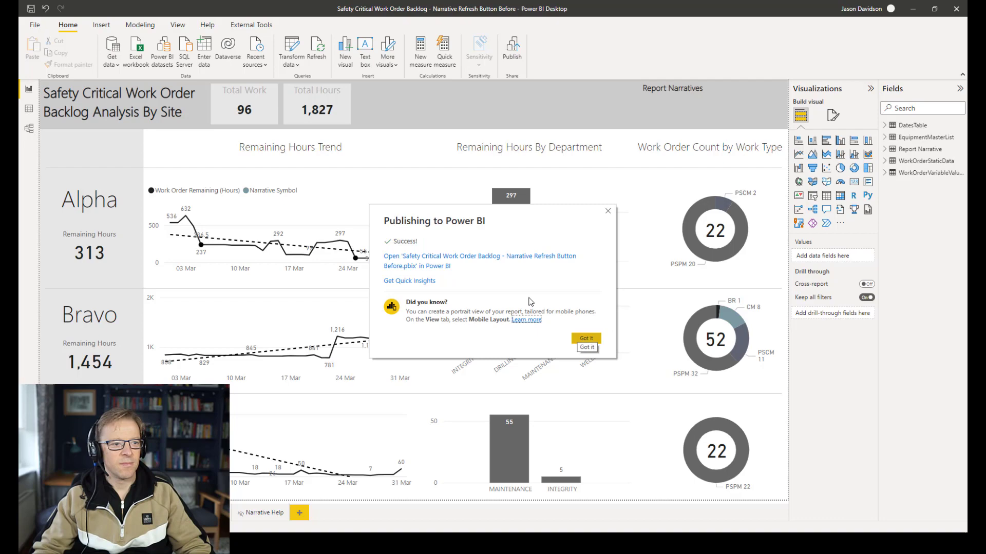
pyautogui.click(585, 339)
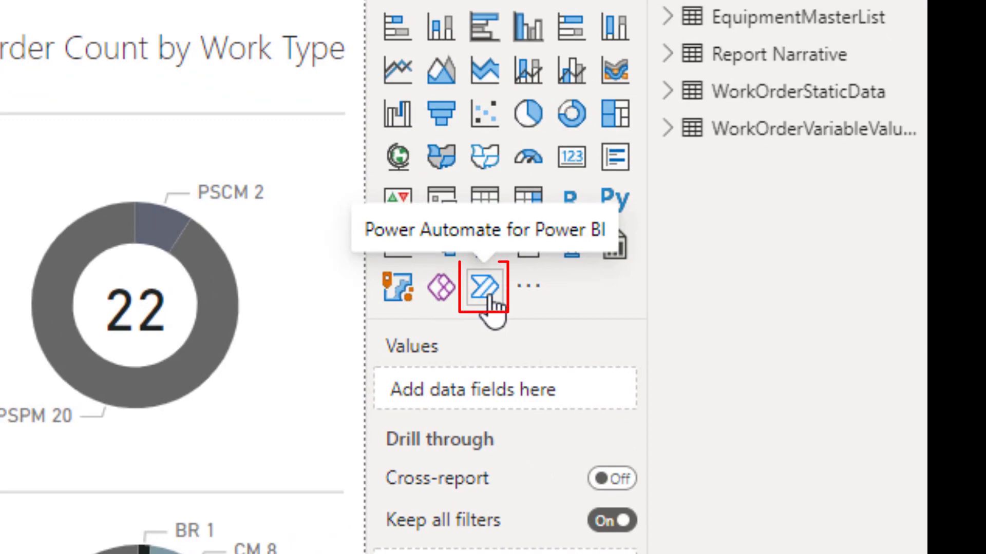
# Insert a Power Automate visual and move it to the top centre of the canvas.
pyautogui.click(485, 290)
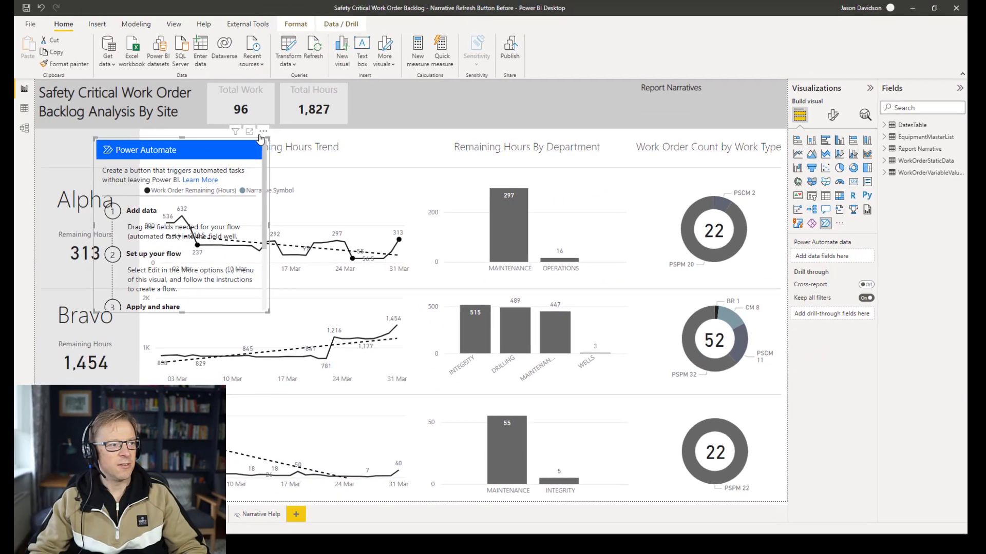
pyautogui.moveTo(261, 137); pyautogui.dragTo(623, 84)
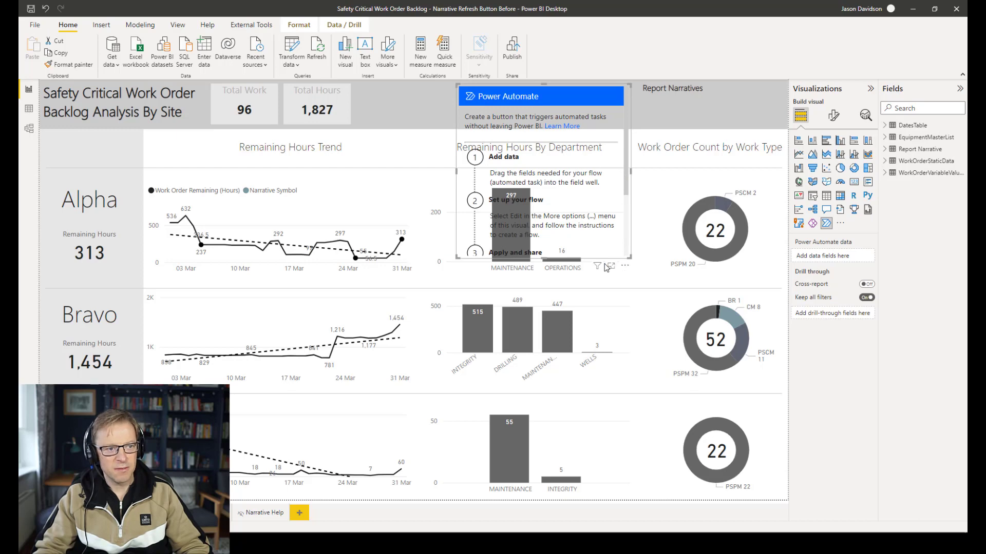
# Edit the Power Automate visual and create a new instant cloud flow.
pyautogui.click(626, 270)
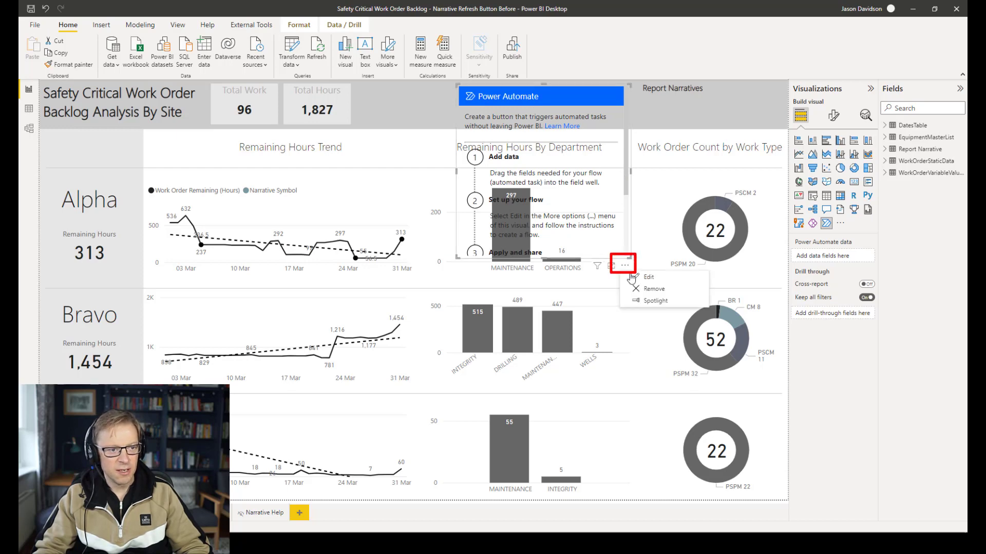
pyautogui.click(655, 281)
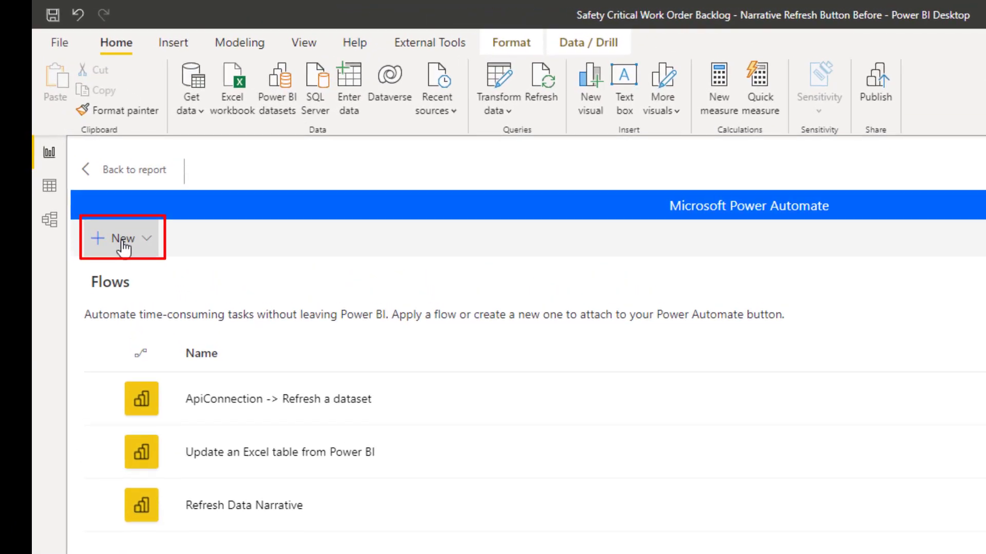
pyautogui.click(122, 241)
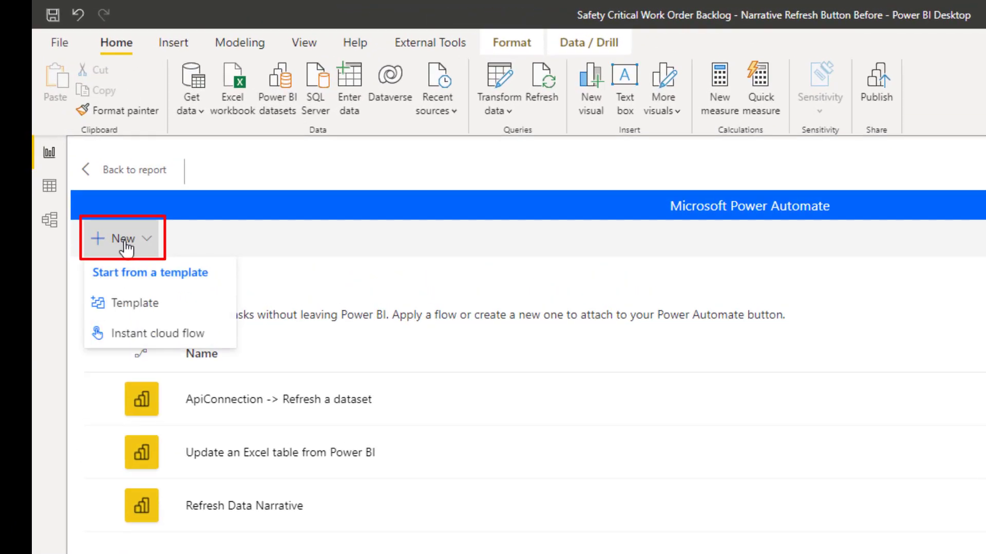
pyautogui.click(97, 336)
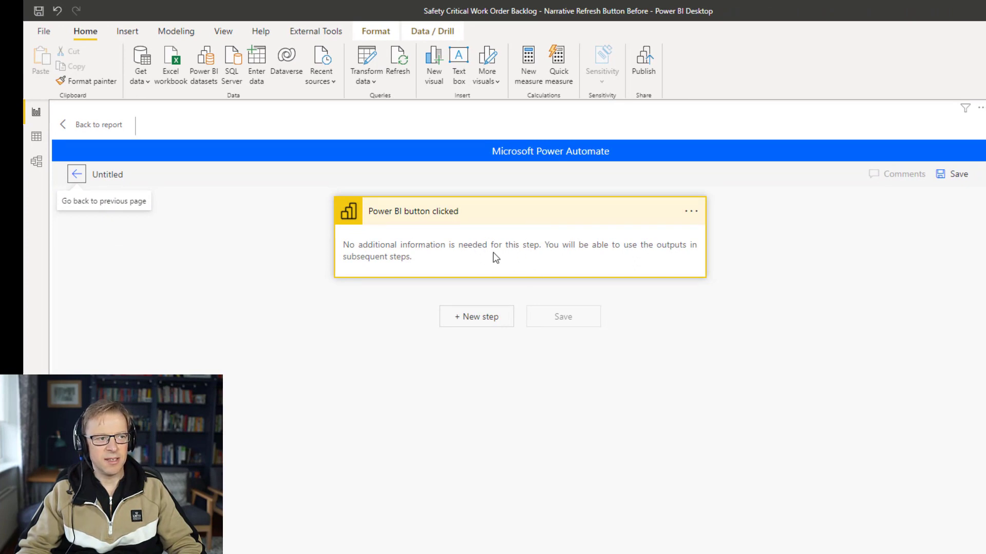
# Add a 'Refresh a dataset' action after the trigger, found by searching 'power bi refresh'.
pyautogui.click(481, 324)
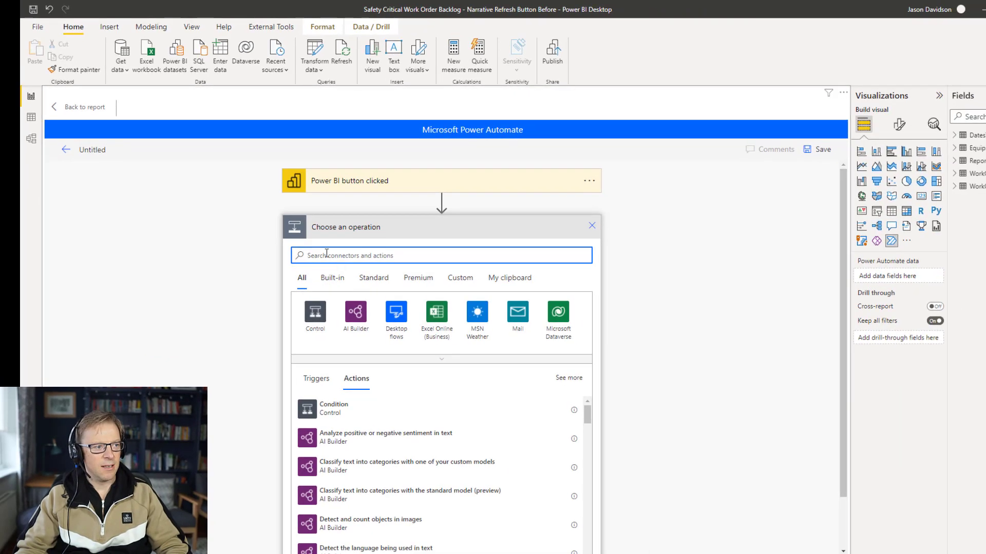
pyautogui.write('power')
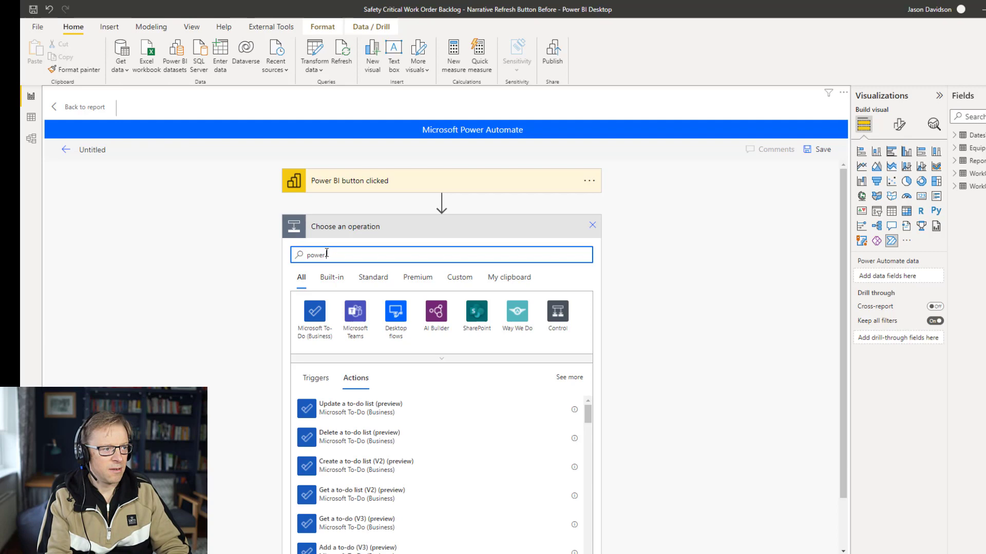
pyautogui.write(' bi')
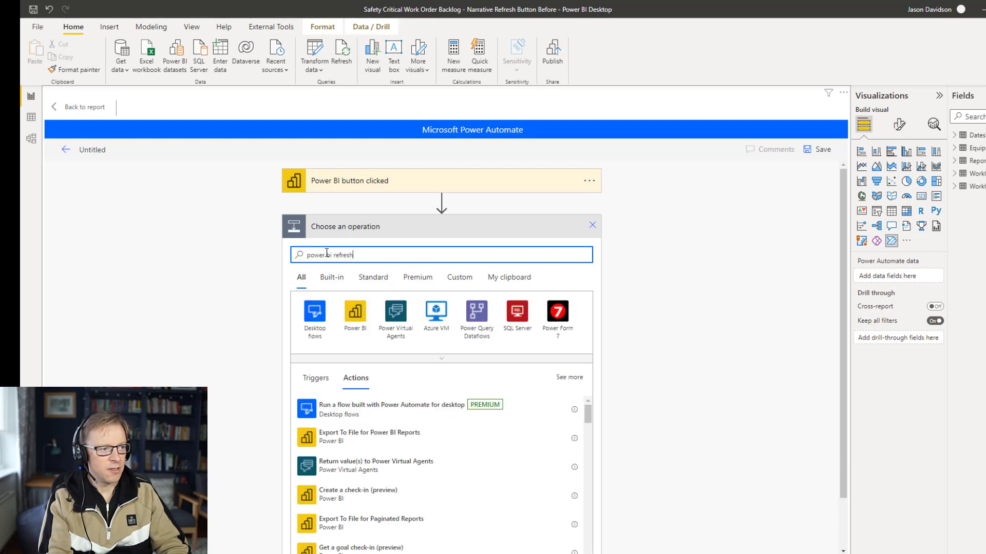
pyautogui.write(' refresh')
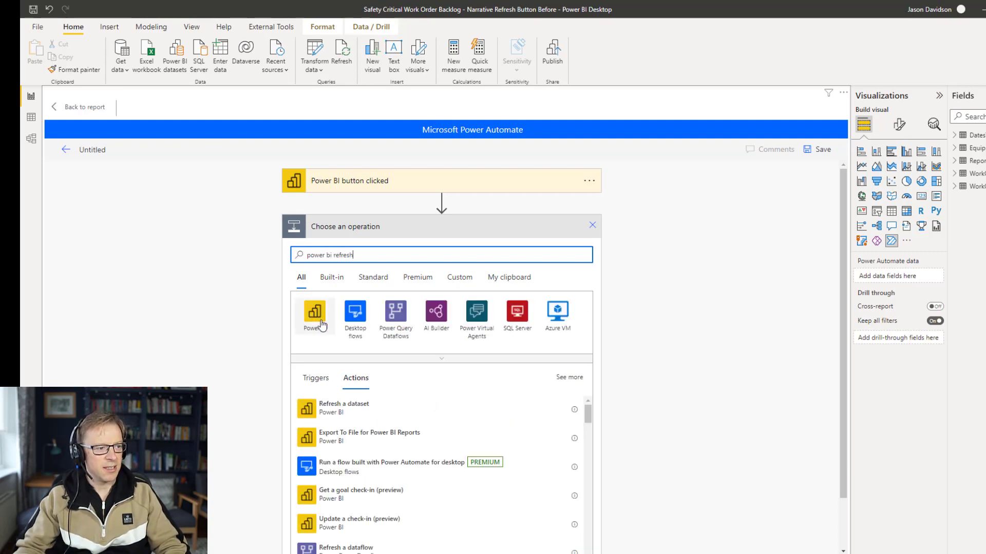
pyautogui.click(342, 410)
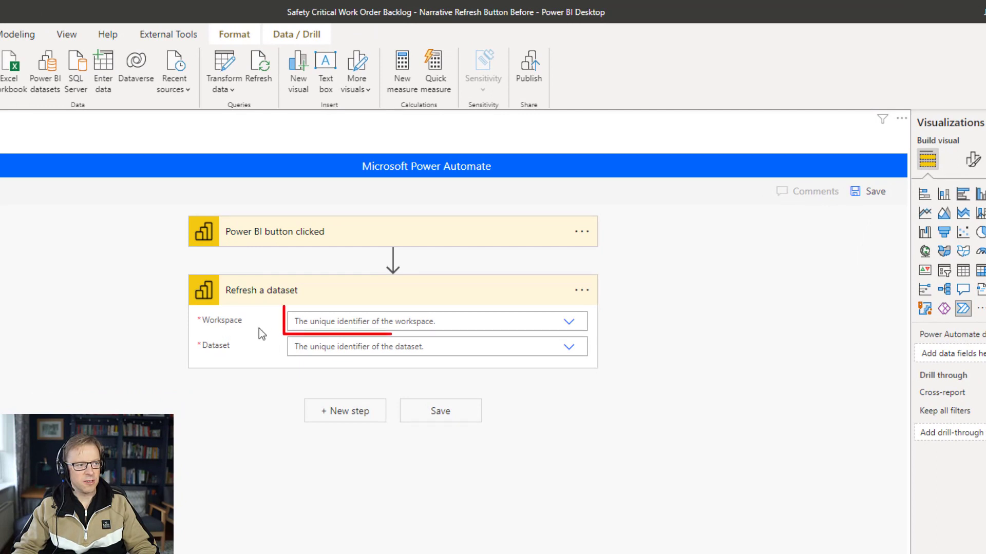
# Target the Narrative Refresh Button Before dataset in Backlog Analysis, then save and apply the flow.
pyautogui.click(569, 322)
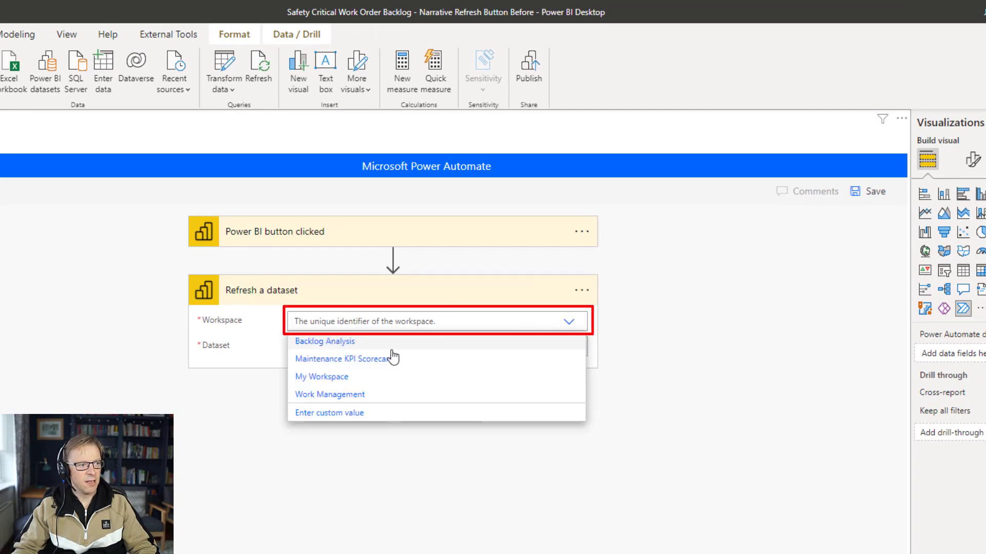
pyautogui.click(335, 342)
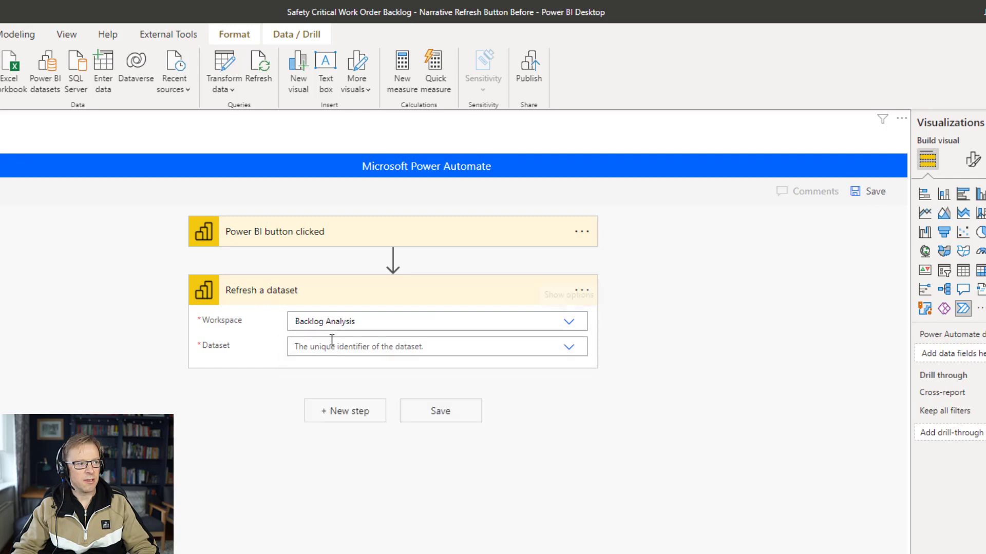
pyautogui.click(572, 351)
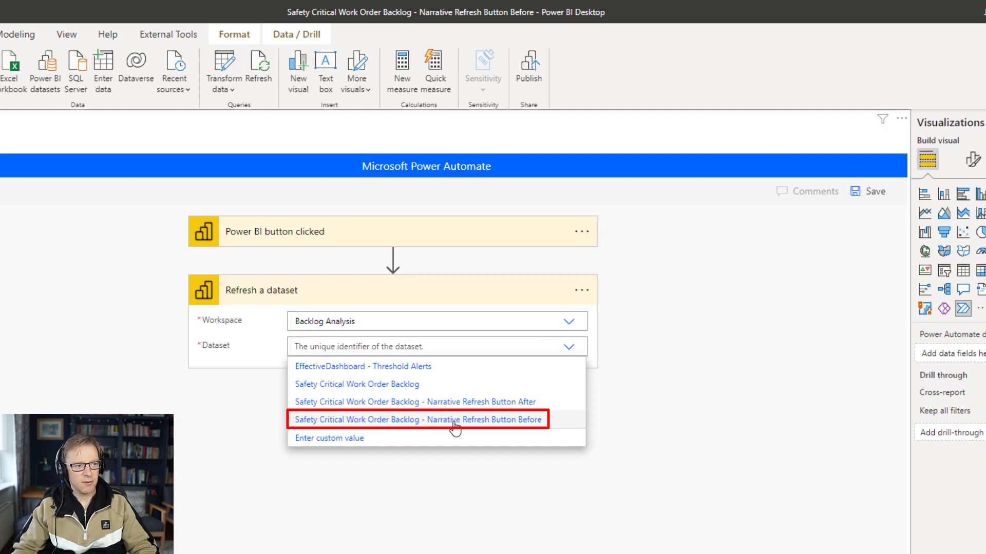
pyautogui.click(494, 422)
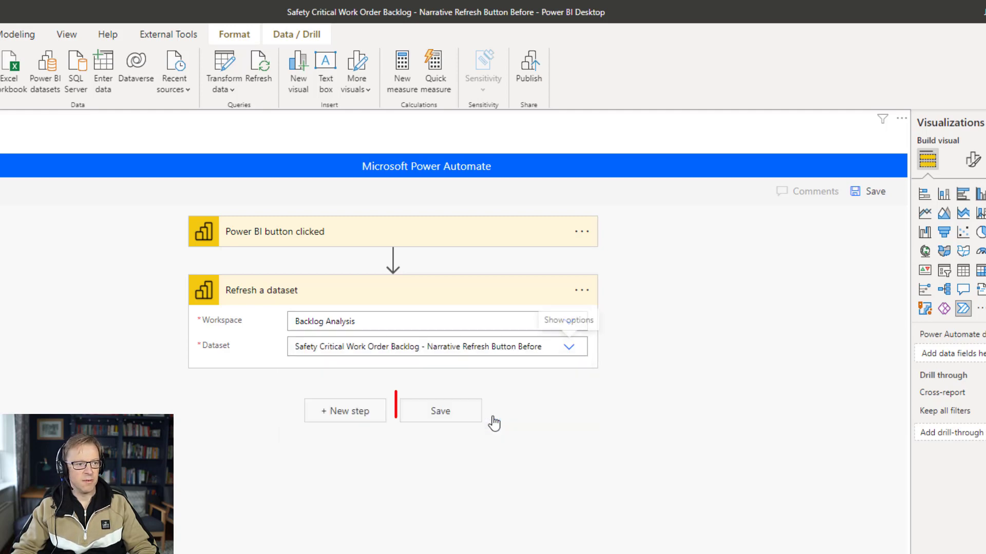
pyautogui.click(440, 413)
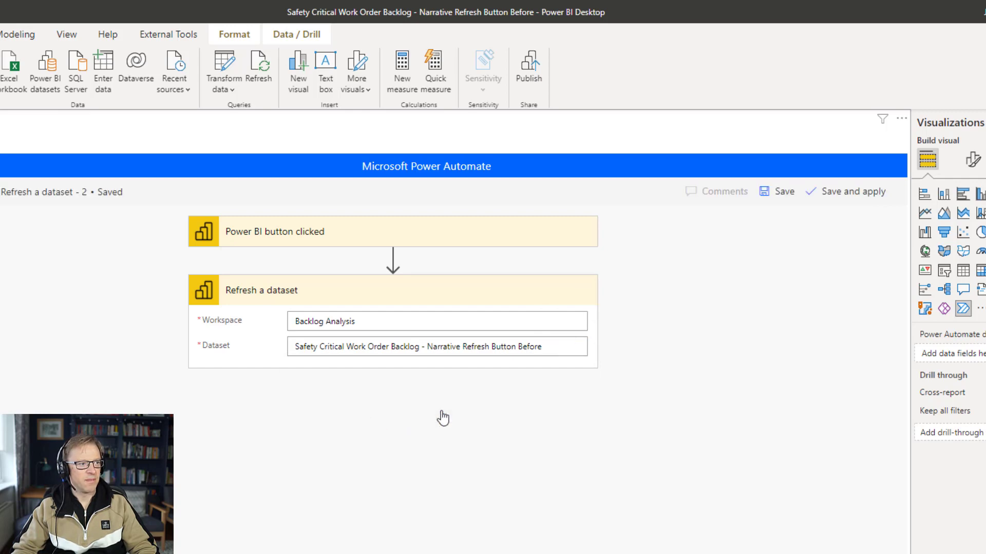
pyautogui.click(844, 194)
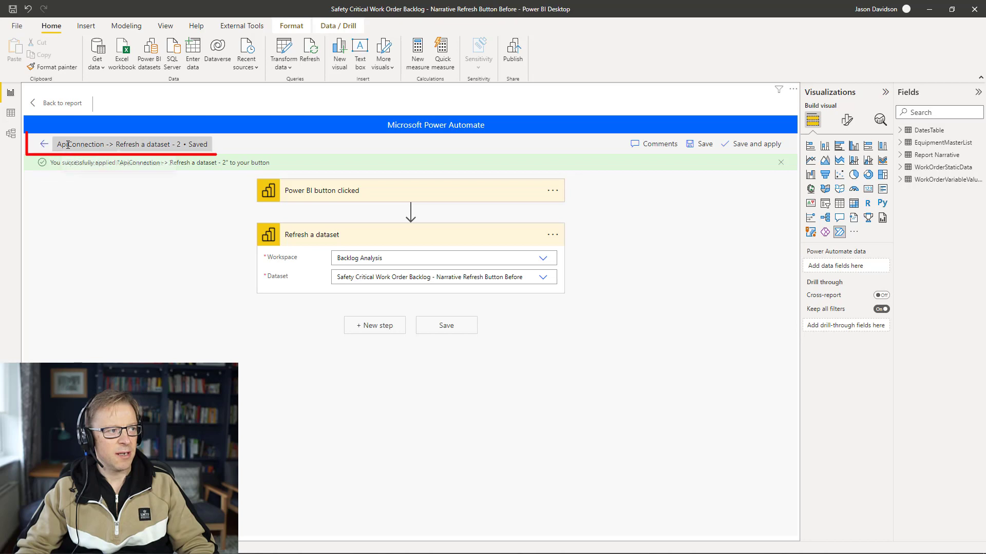
# Rename the flow to 'Refresh Narrative Dataset', save it, and apply it to the button.
pyautogui.click(43, 147)
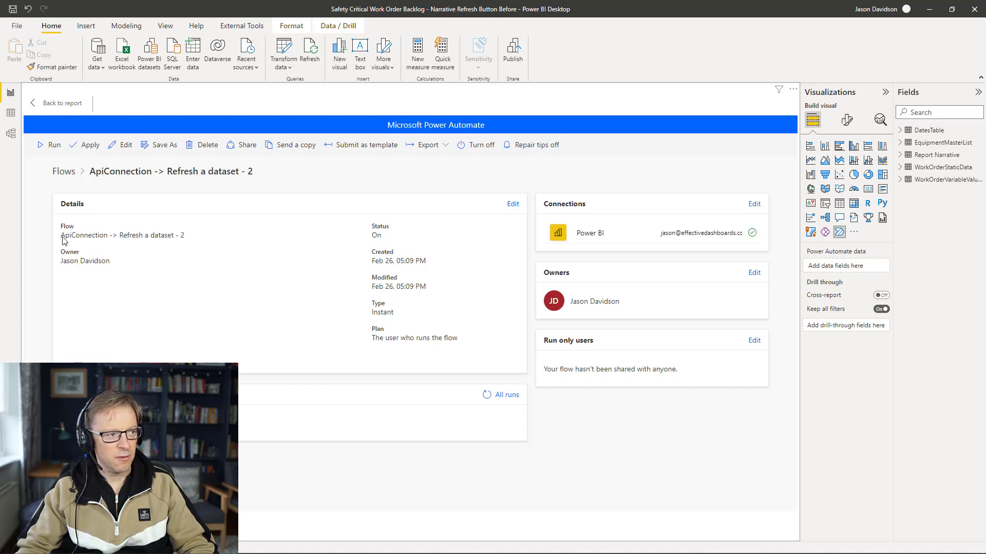
pyautogui.click(513, 204)
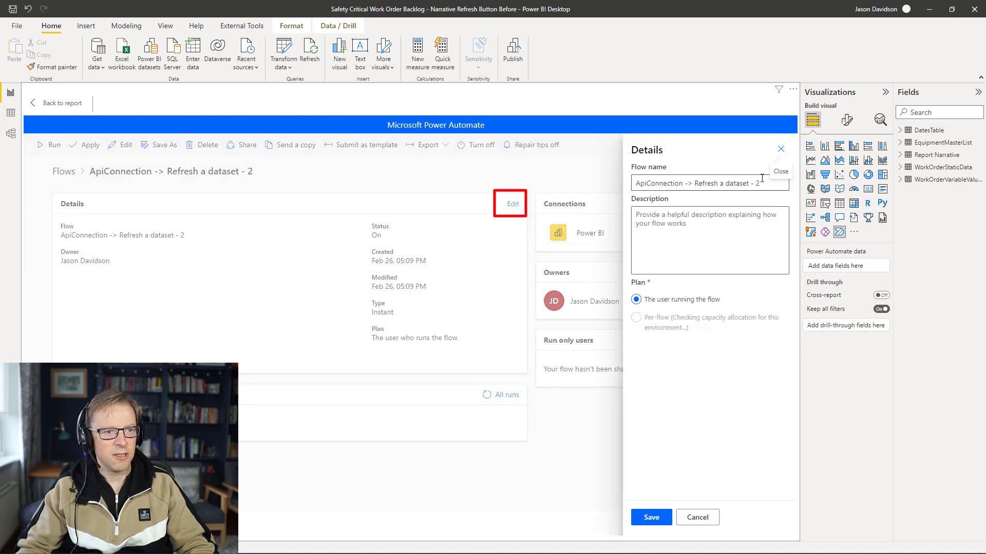
pyautogui.hotkey('ctrl', 'a')
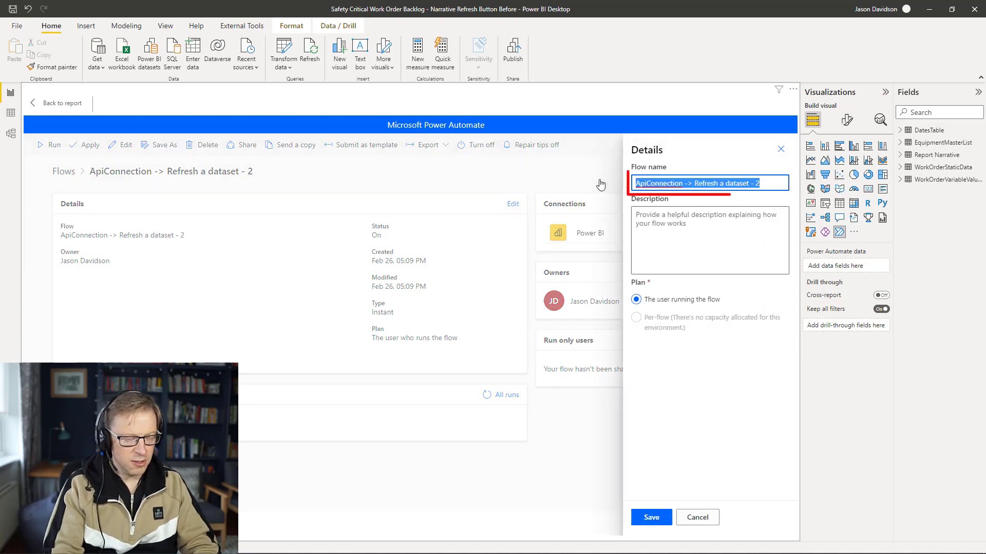
pyautogui.write('Refresh Na')
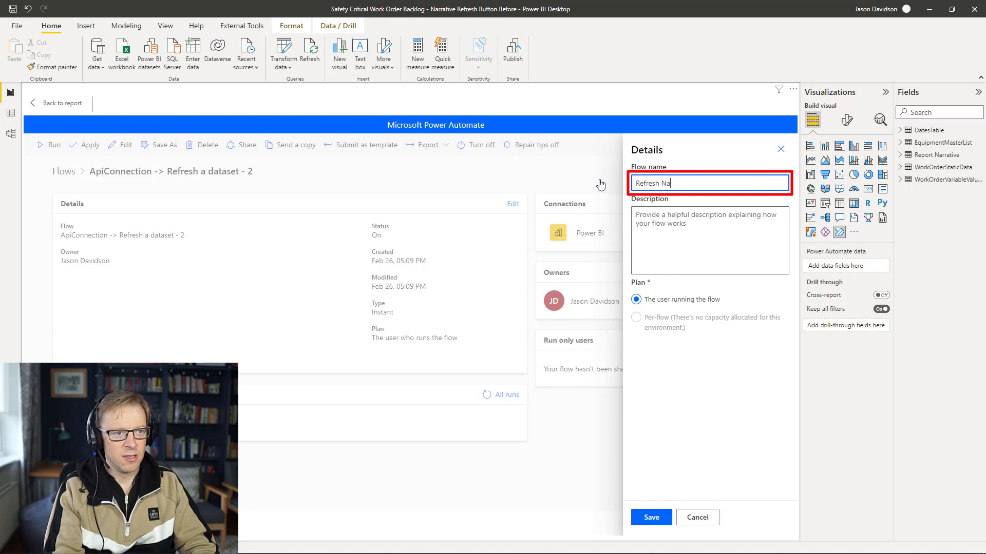
pyautogui.write('rrative Dataset')
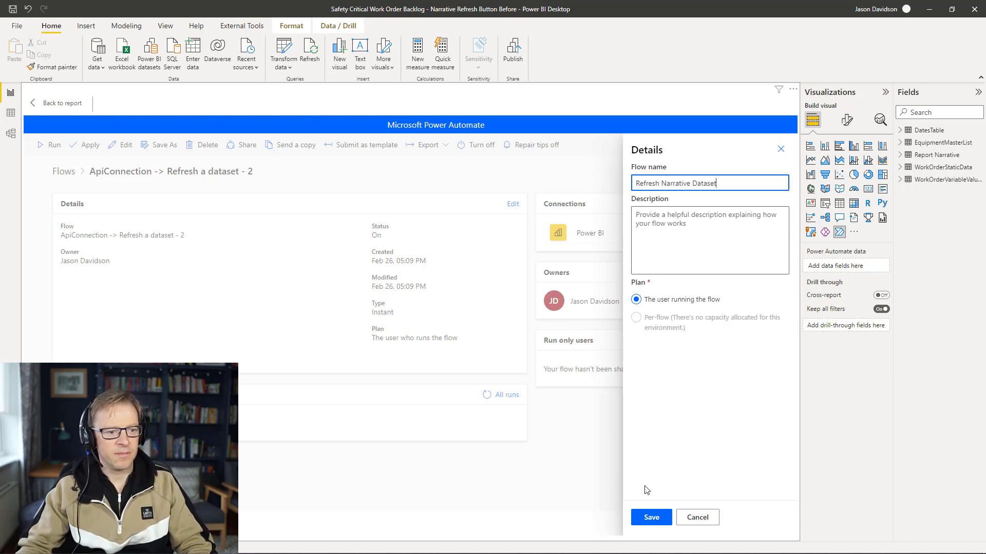
pyautogui.click(648, 519)
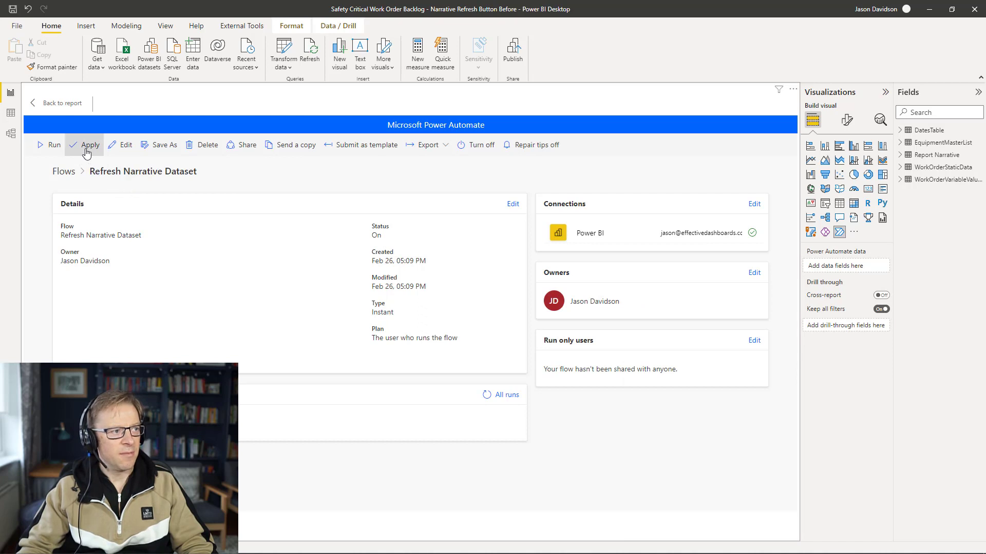
pyautogui.click(87, 147)
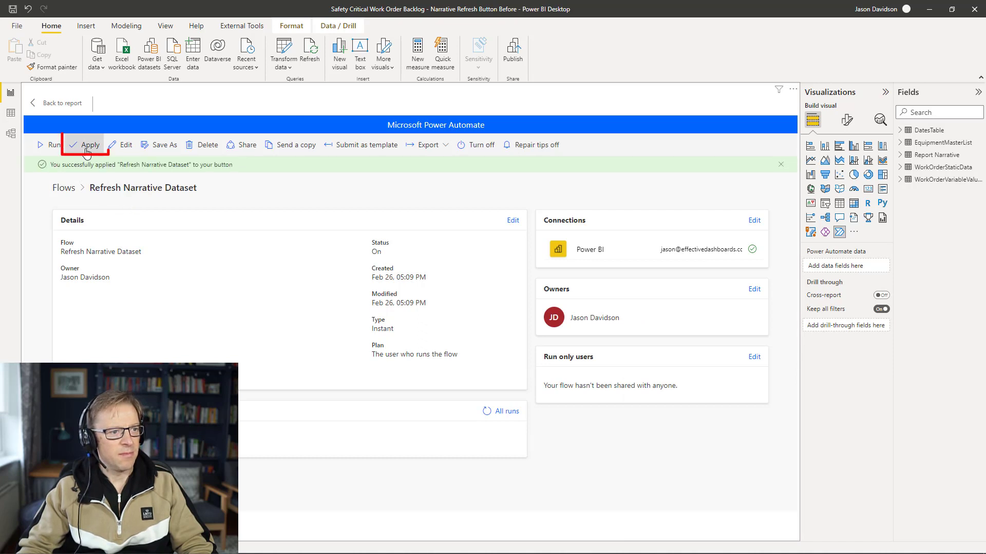
# Back on the report, shorten the Run flow button and place it top right under Report Narratives.
pyautogui.click(52, 105)
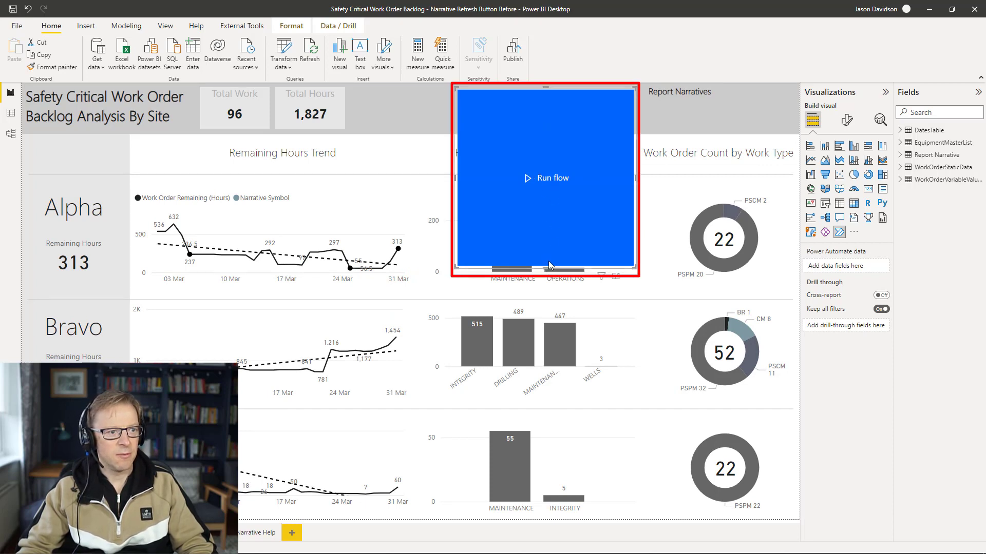
pyautogui.moveTo(547, 267)
pyautogui.mouseDown()
pyautogui.moveTo(525, 193)
pyautogui.moveTo(540, 137)
pyautogui.mouseUp()
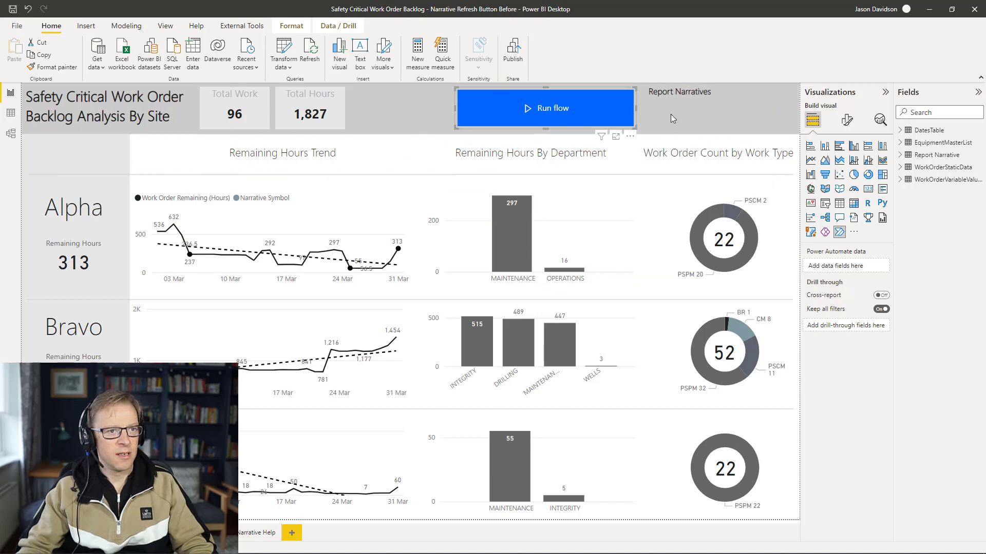
pyautogui.moveTo(631, 139)
pyautogui.mouseDown()
pyautogui.moveTo(651, 141)
pyautogui.moveTo(643, 136)
pyautogui.mouseUp()
pyautogui.click(793, 290)
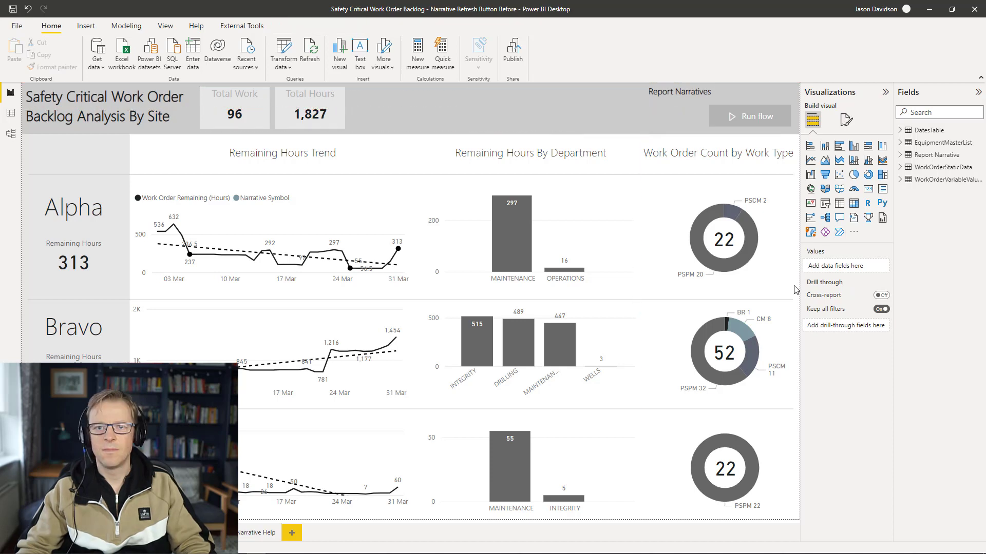
pyautogui.click(747, 122)
# Change the button label to 'Refresh Narrative', with padding 7 and text size 8.
pyautogui.click(847, 121)
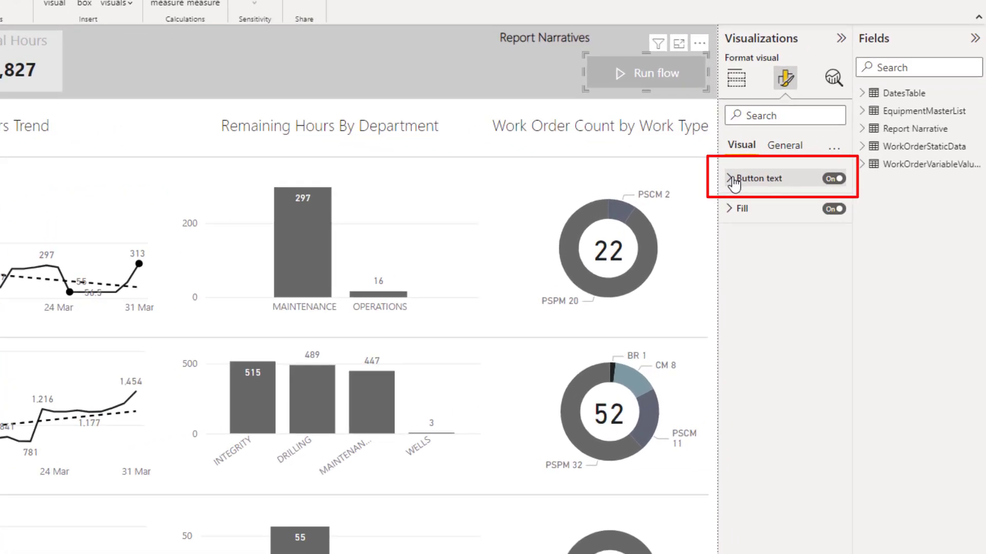
pyautogui.click(731, 178)
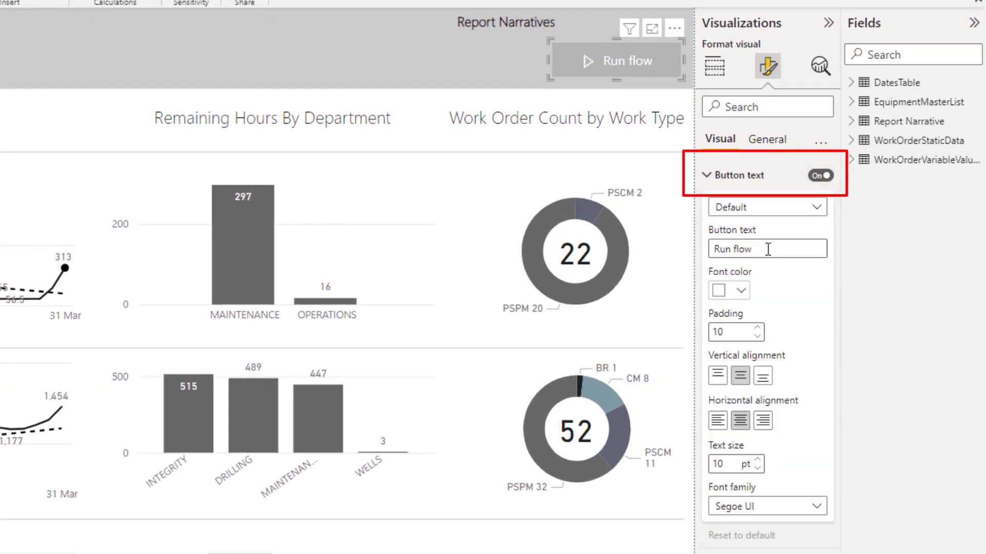
pyautogui.moveTo(802, 246); pyautogui.dragTo(719, 249)
pyautogui.write('Refre')
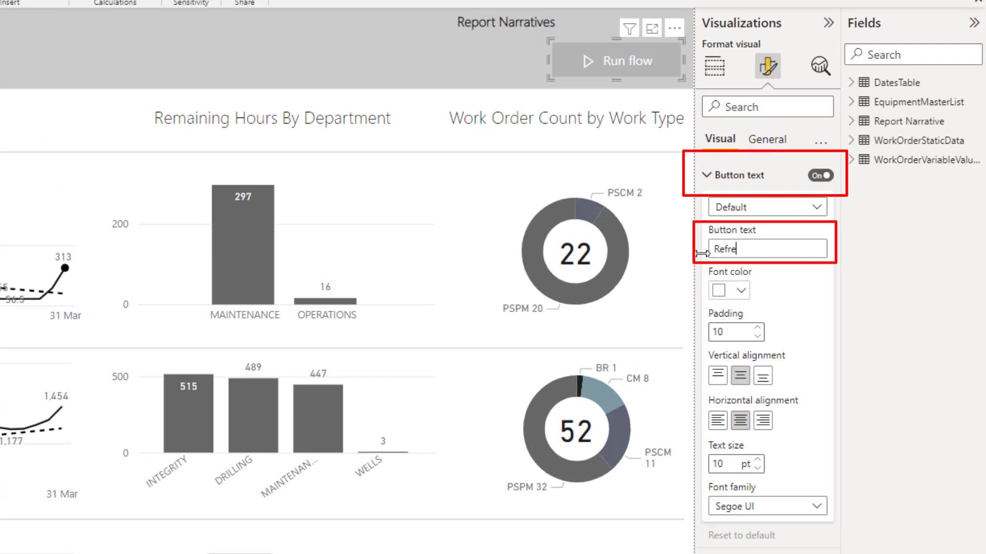
pyautogui.write('sh Narrative')
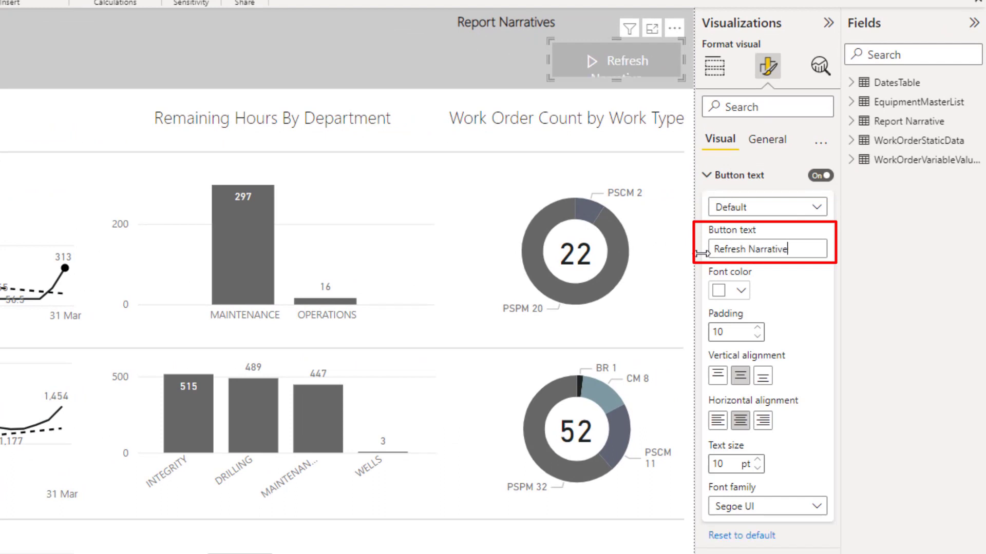
pyautogui.click(757, 337)
pyautogui.click(757, 337)
pyautogui.click(758, 336)
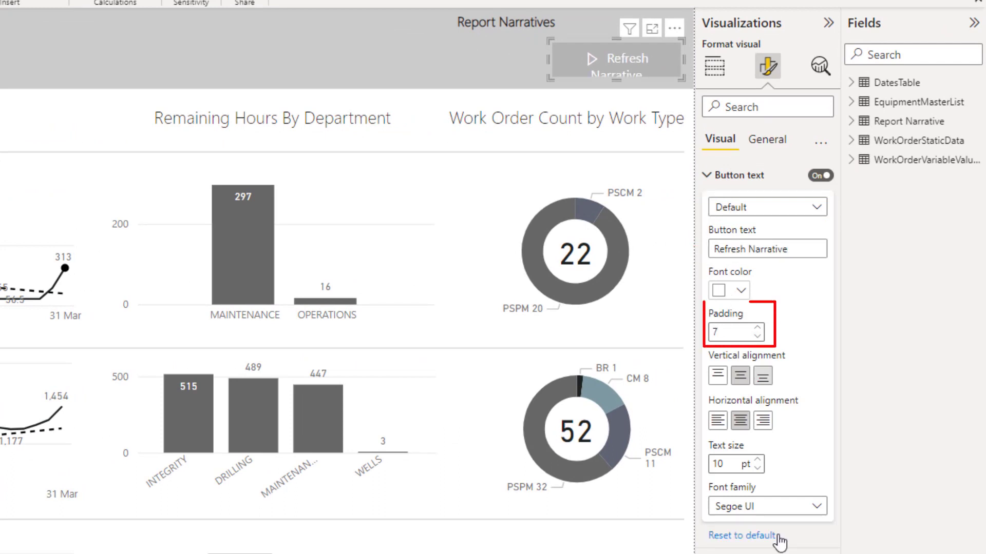
pyautogui.click(758, 468)
pyautogui.click(757, 468)
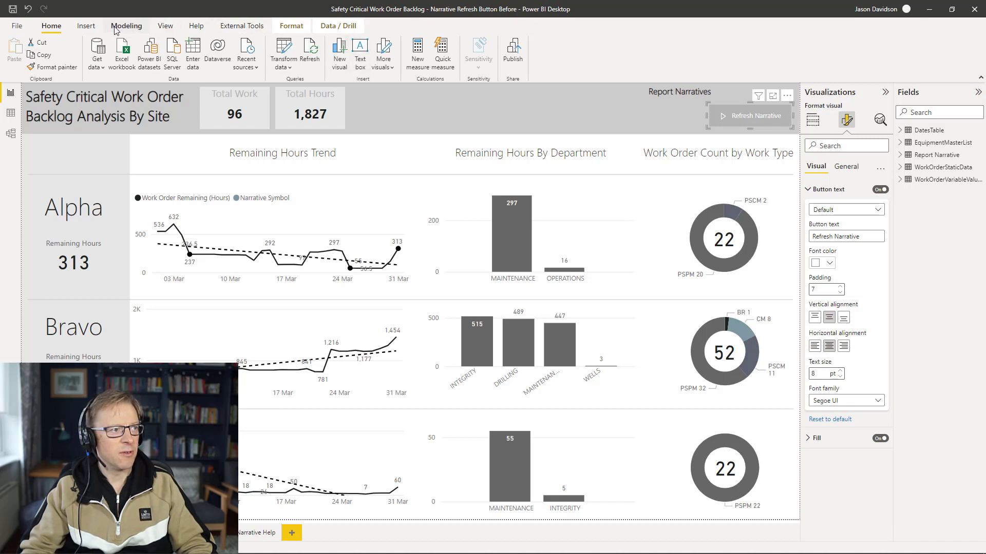
# Insert a blank button and place it beside the Refresh Narrative button.
pyautogui.click(88, 29)
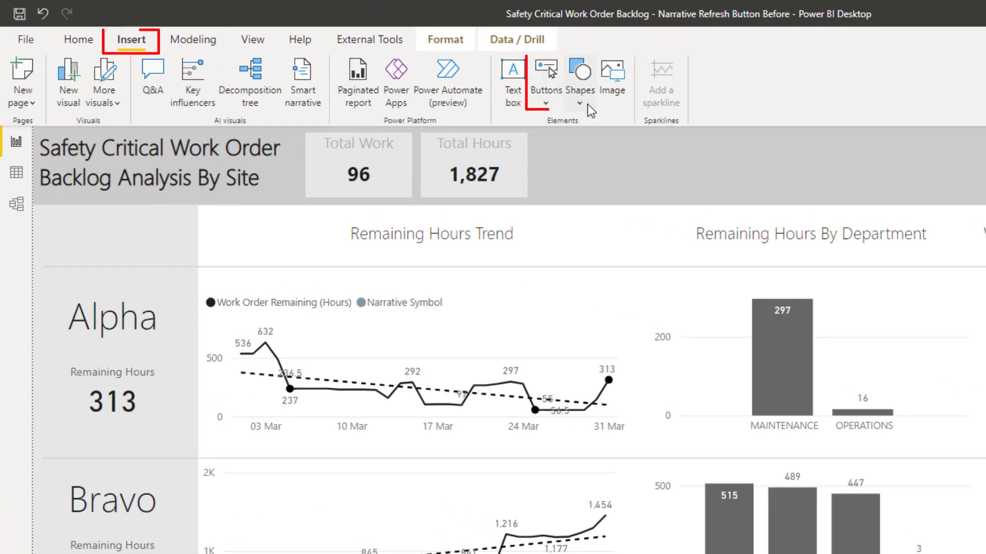
pyautogui.click(528, 100)
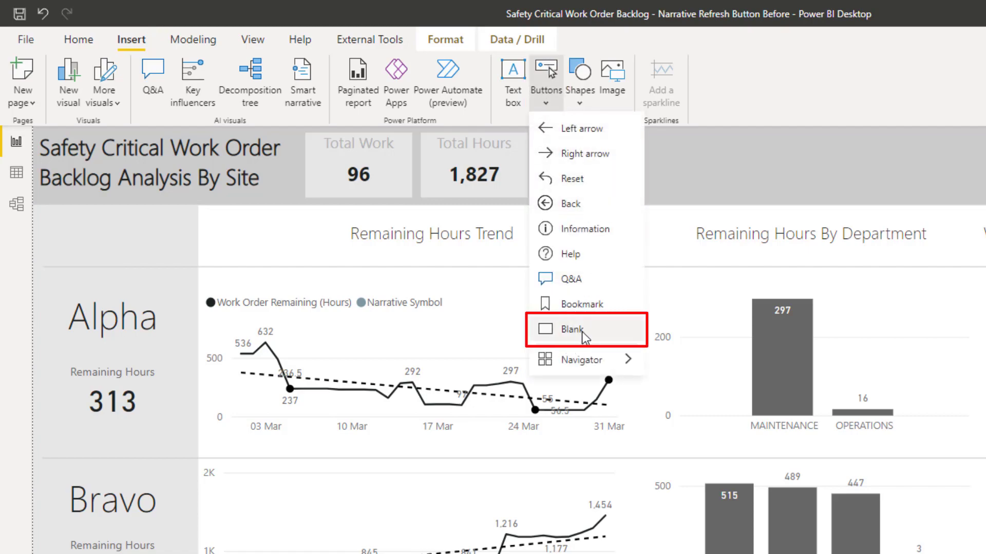
pyautogui.click(581, 330)
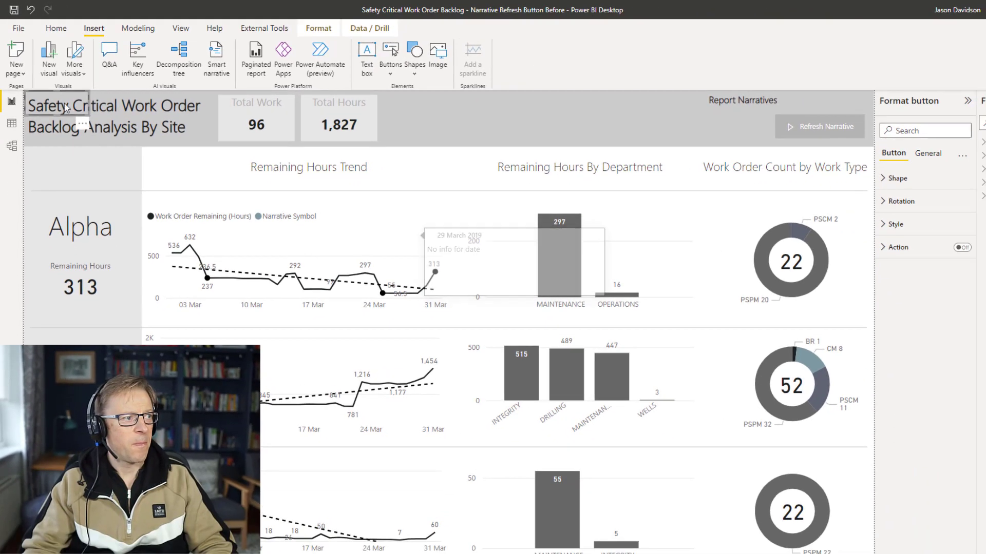
pyautogui.moveTo(77, 139); pyautogui.dragTo(985, 172)
pyautogui.moveTo(733, 124); pyautogui.dragTo(741, 125)
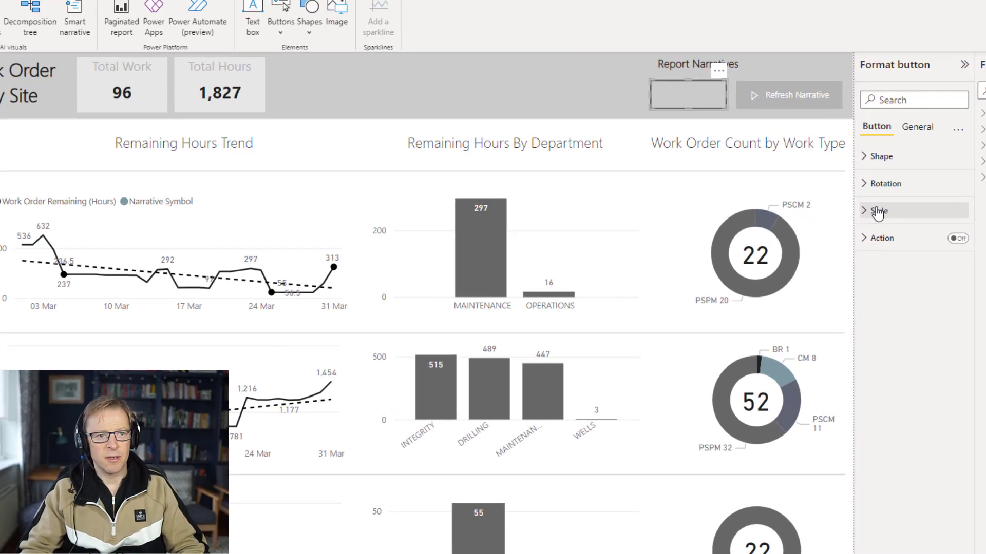
# Turn on the blank button's text and label it 'Open Narrative Sheet'.
pyautogui.click(895, 224)
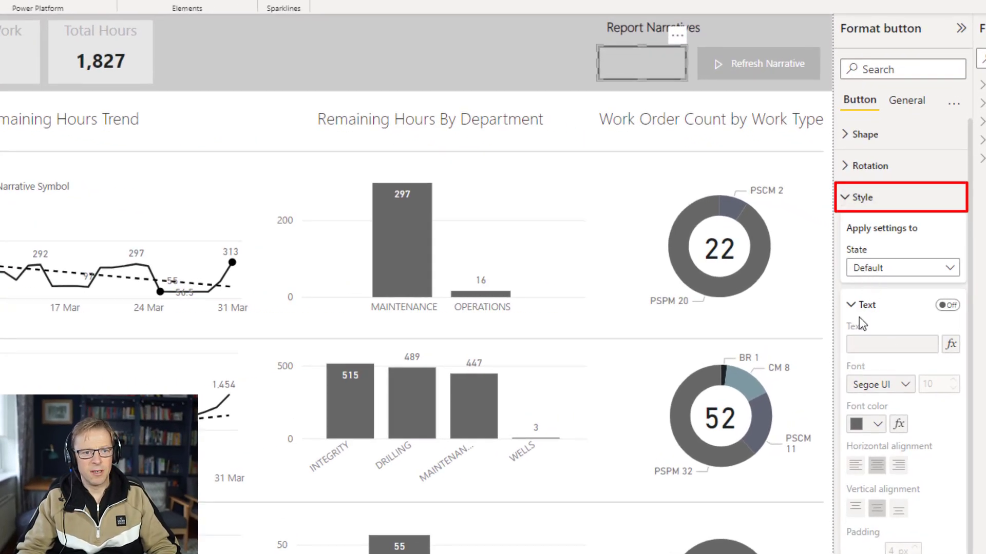
pyautogui.click(947, 305)
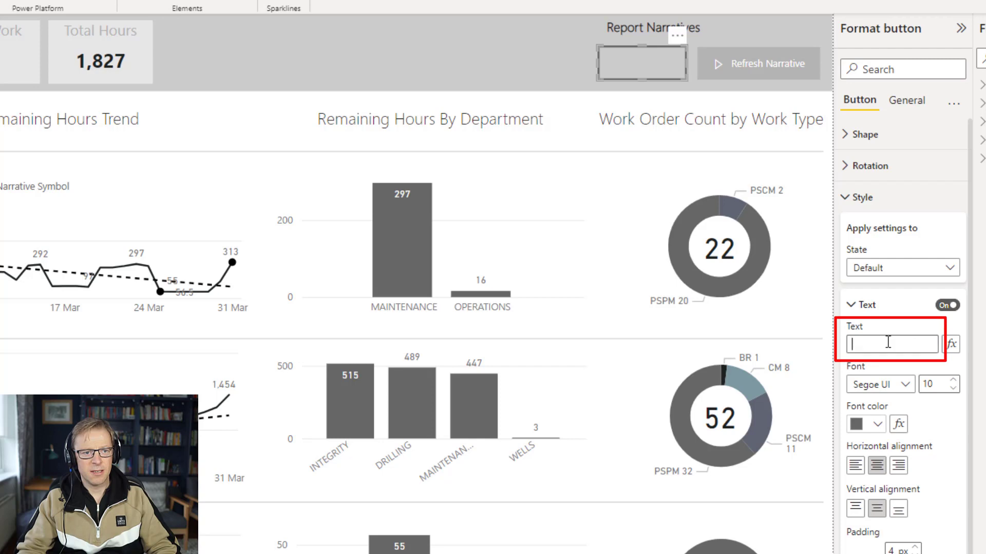
pyautogui.click(887, 343)
pyautogui.write('Open Na')
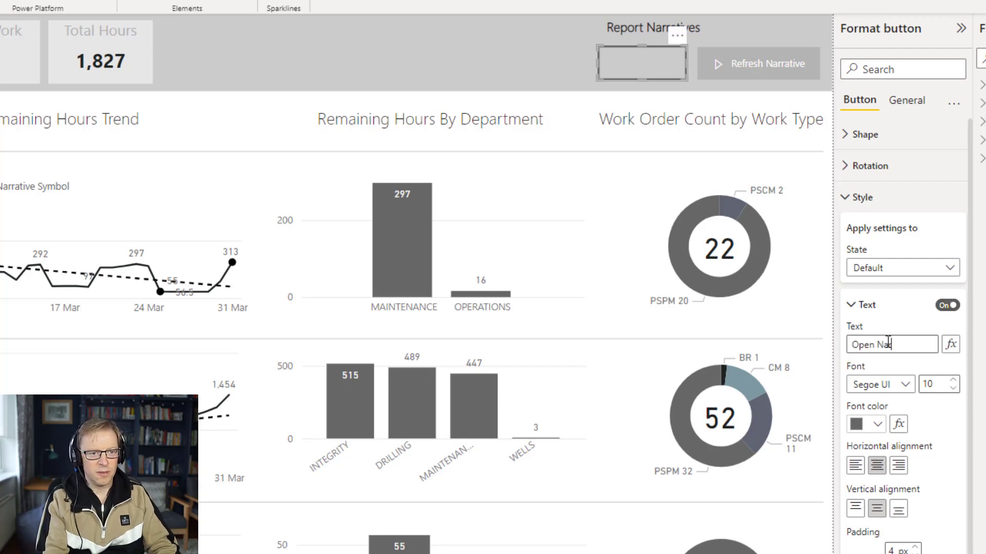
pyautogui.write('rrative Sheet')
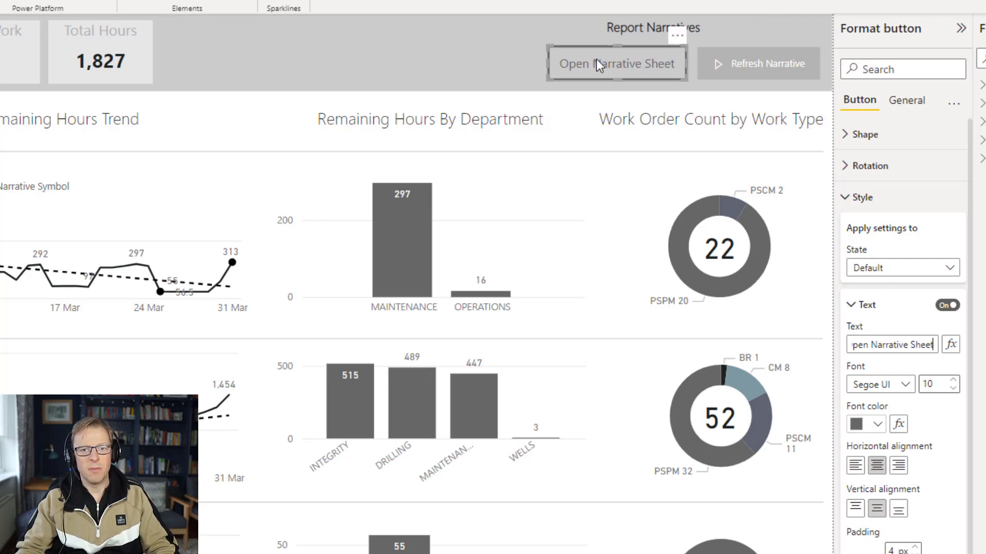
pyautogui.click(547, 84)
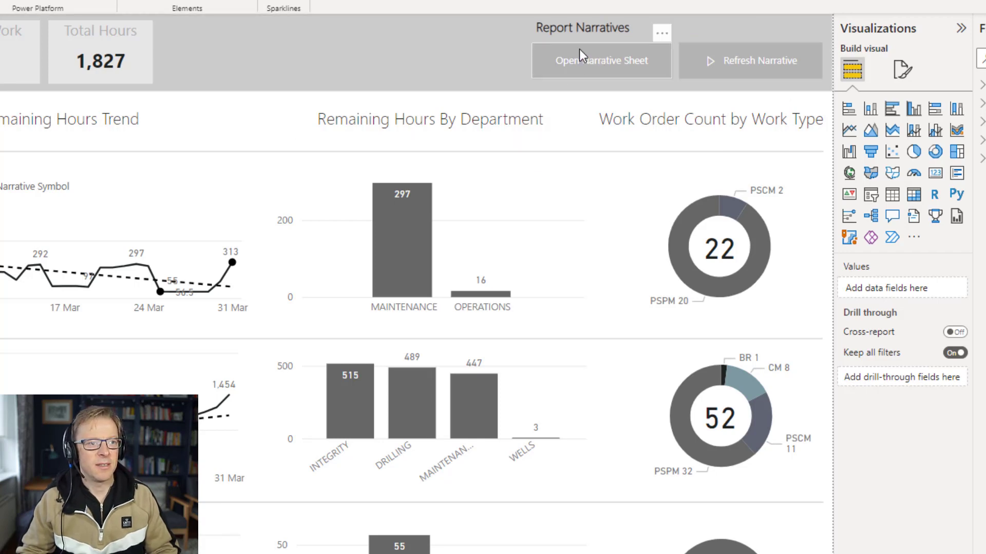
# Turn on the Open Narrative Sheet button's Action and open its Type list.
pyautogui.click(609, 64)
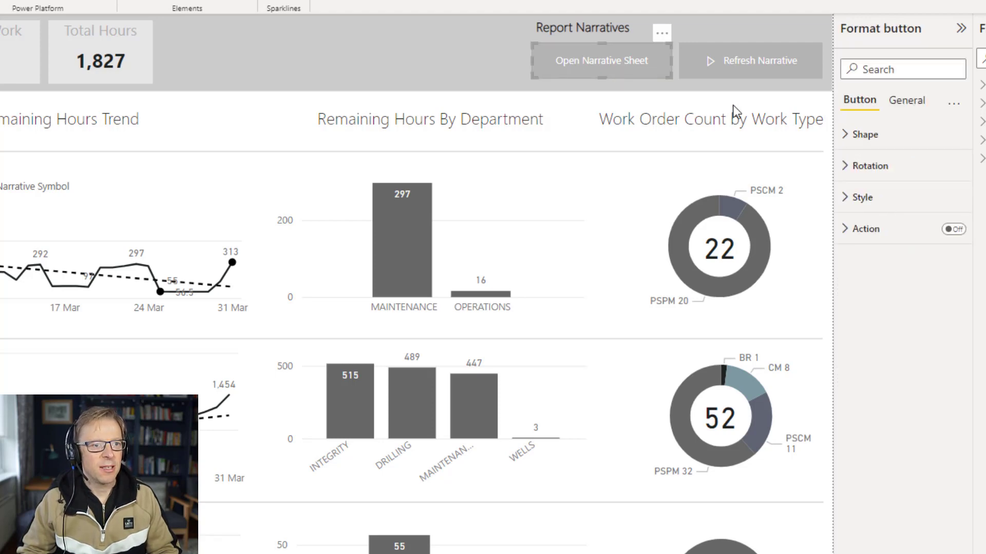
pyautogui.click(855, 232)
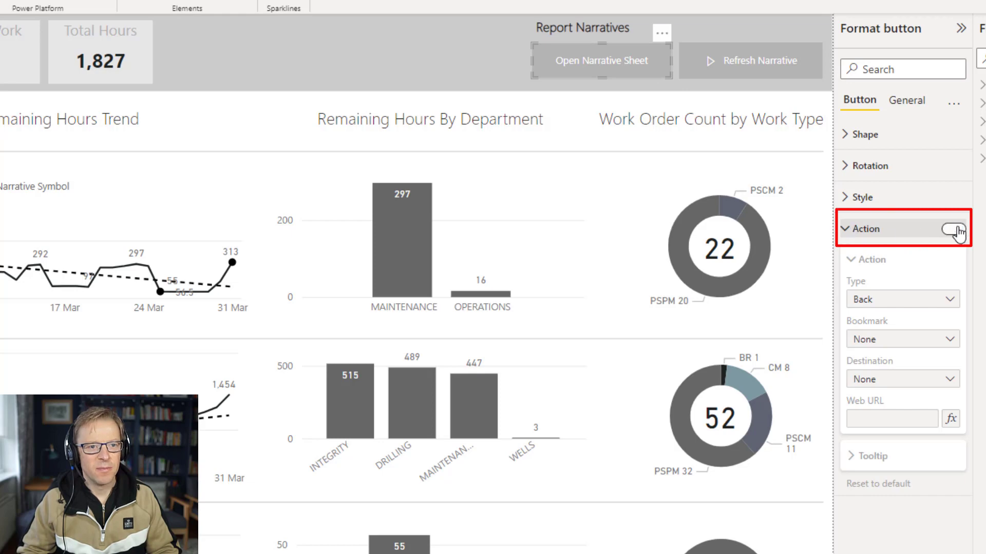
pyautogui.click(954, 229)
pyautogui.click(878, 302)
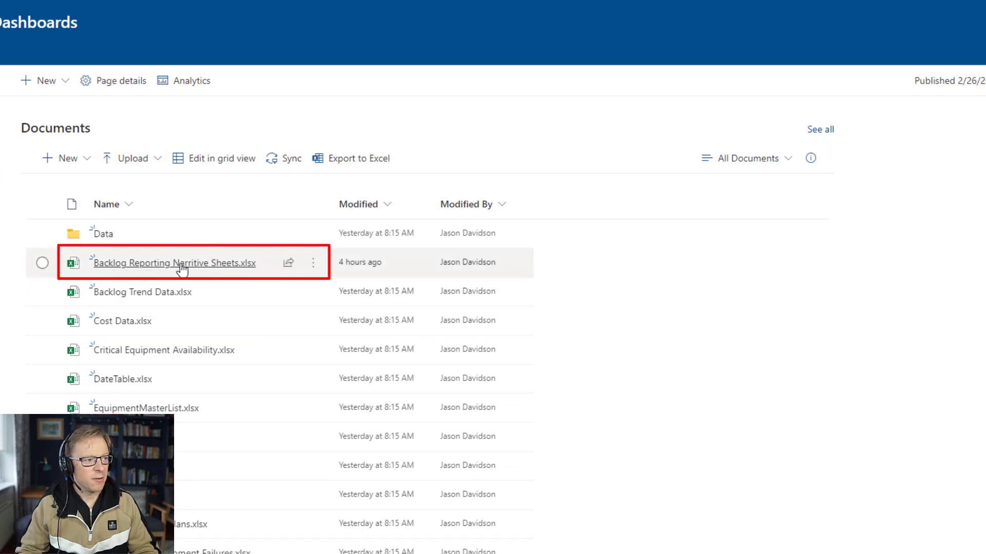
# Copy the link to Backlog Reporting Narrative Sheets.xlsx from its SharePoint context menu.
pyautogui.click(314, 263)
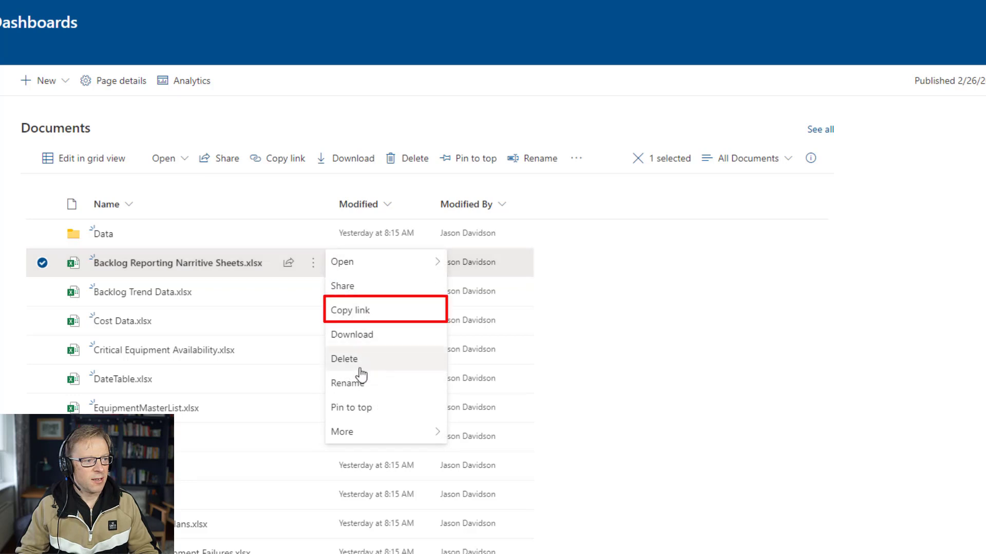
pyautogui.click(365, 310)
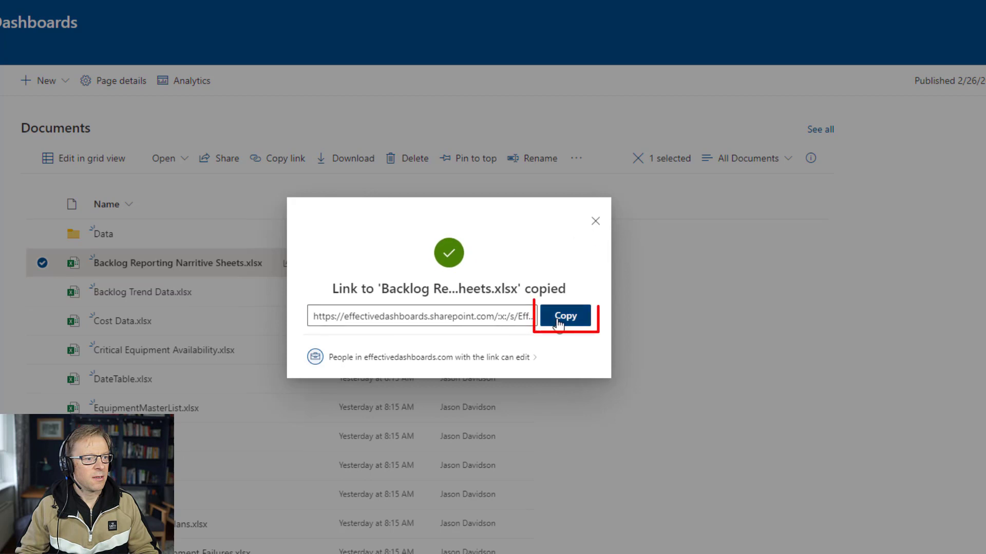
pyautogui.click(560, 323)
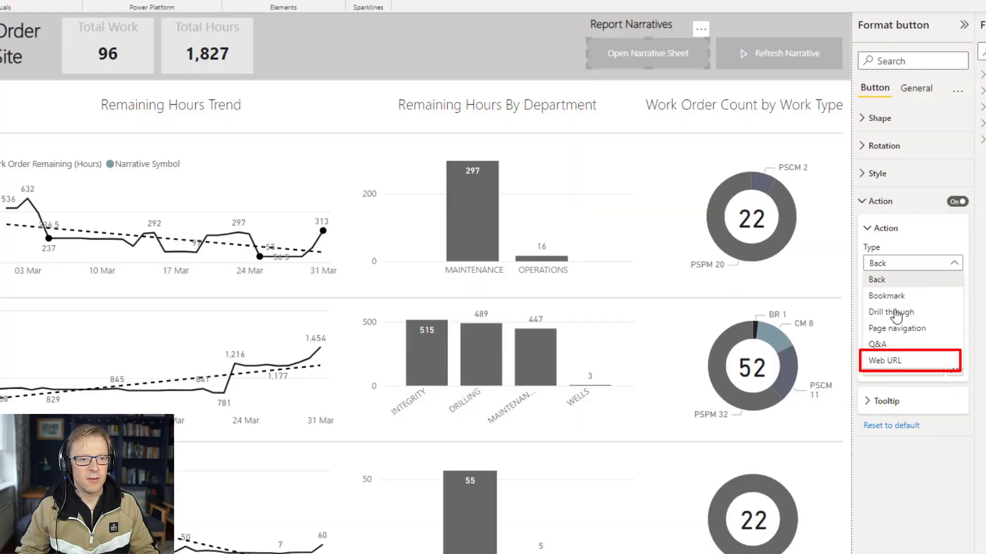
# Set the button's action Type to Web URL with the pasted workbook link, then collapse Action.
pyautogui.click(893, 366)
pyautogui.click(899, 367)
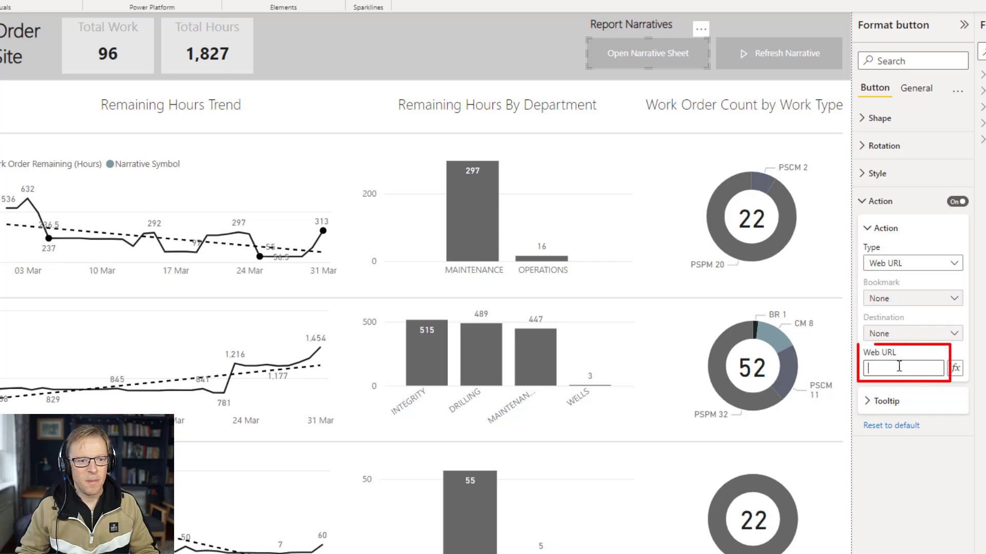
pyautogui.hotkey('ctrl', 'v')
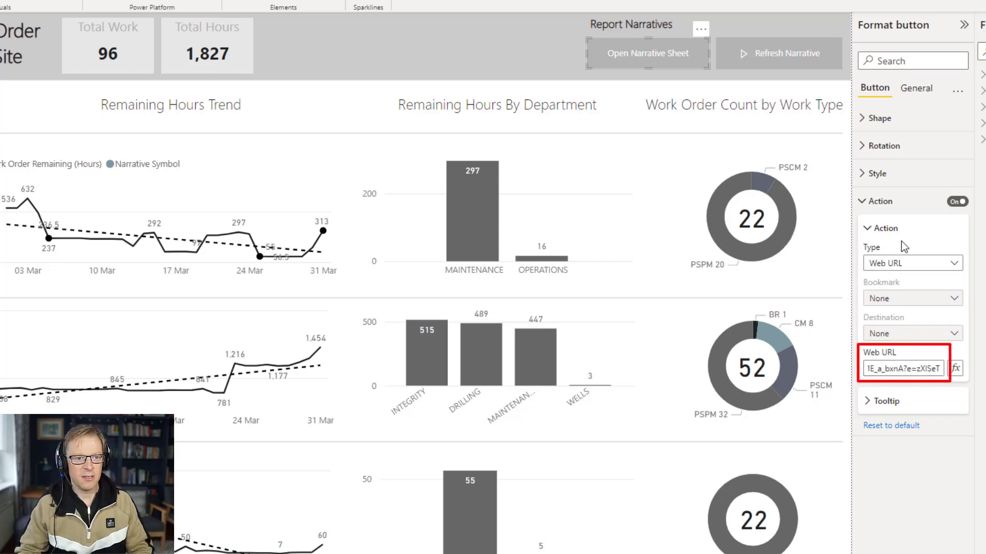
pyautogui.click(870, 228)
pyautogui.click(865, 205)
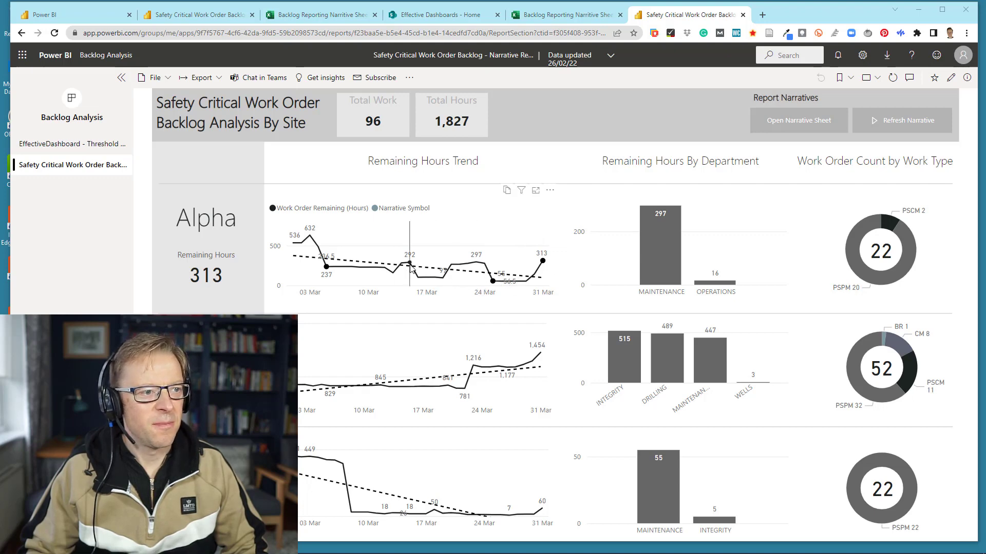
# Check the Alpha trend tooltips for mid-March, then open the workbook via Open Narrative Sheet.
pyautogui.moveTo(419, 277)
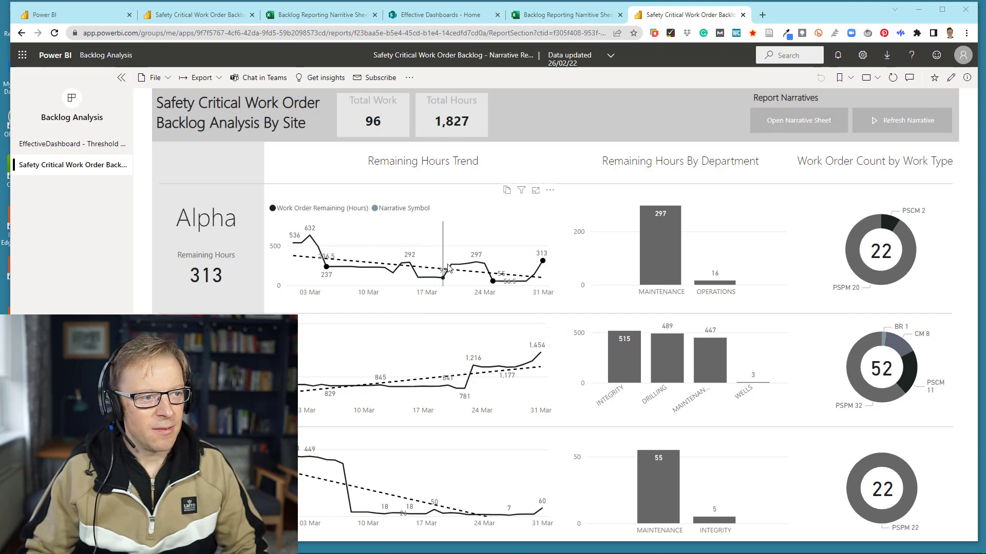
pyautogui.moveTo(451, 267)
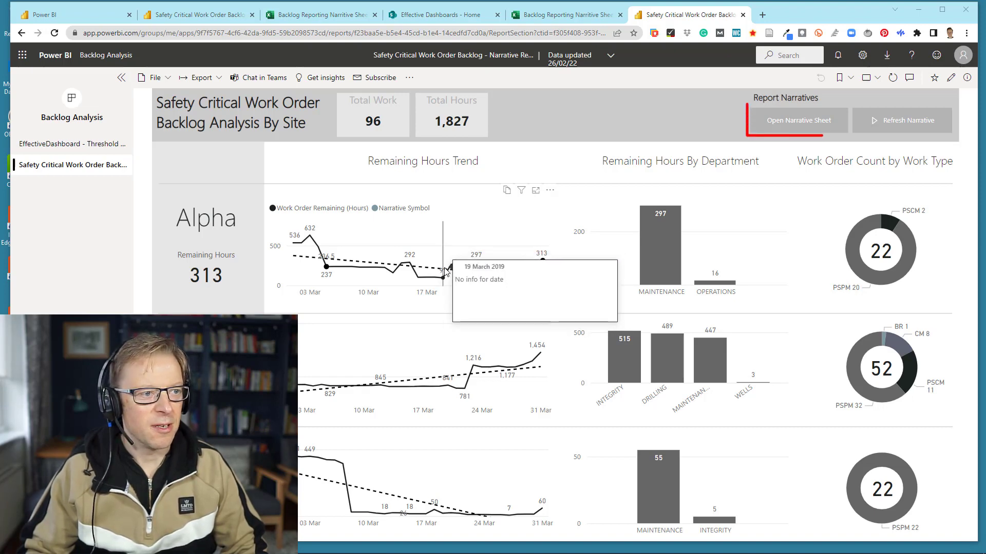
pyautogui.click(790, 126)
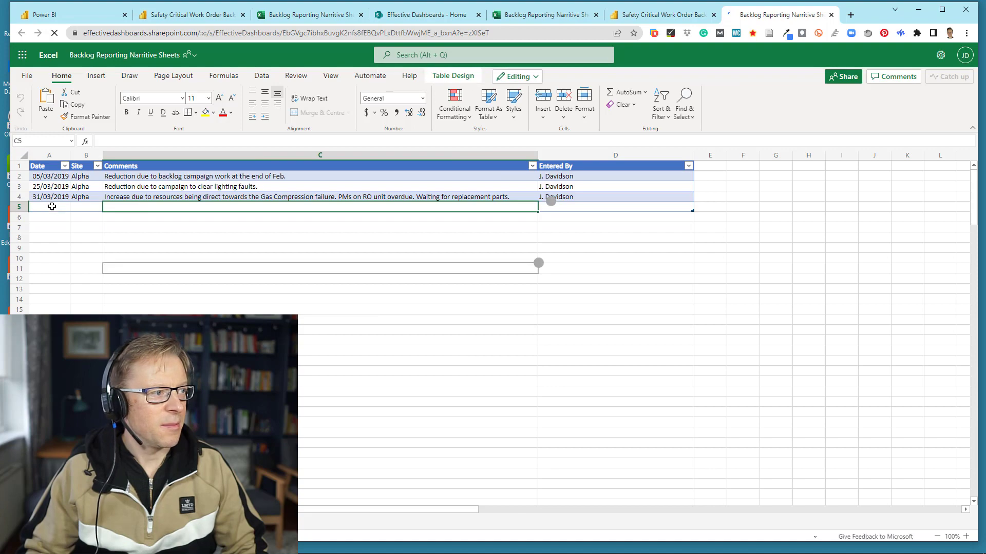
# Add row 5: 20/03/2019, Alpha, the plant shutdown comment and the author's name, then return.
pyautogui.write('20/0')
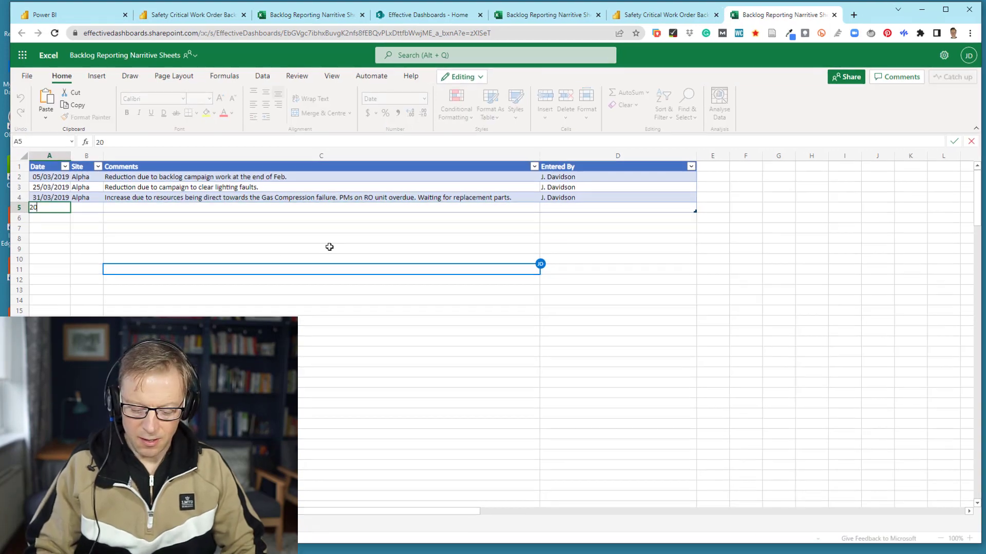
pyautogui.write('3')
pyautogui.write('/')
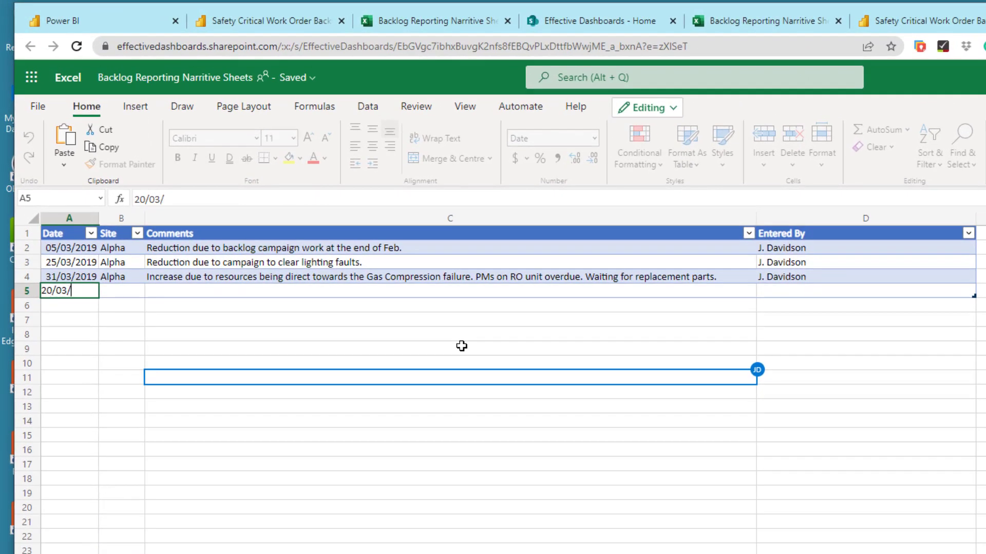
pyautogui.write('2016')
pyautogui.press('Tab')
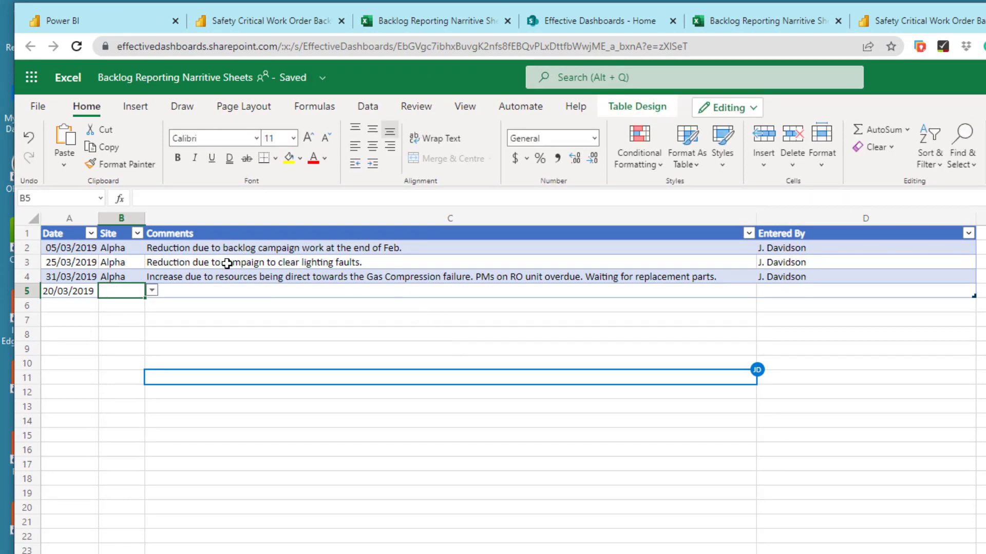
pyautogui.click(153, 291)
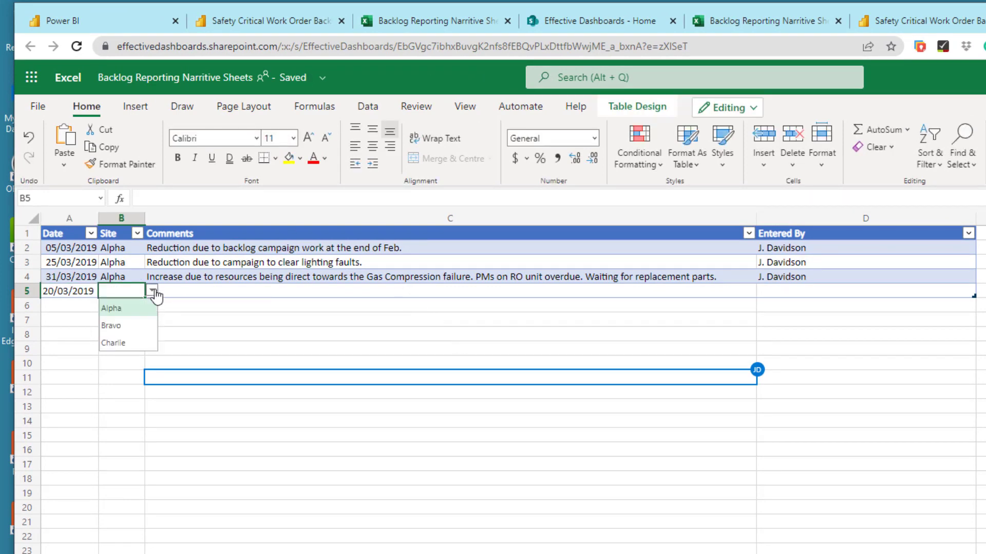
pyautogui.click(126, 307)
pyautogui.click(178, 290)
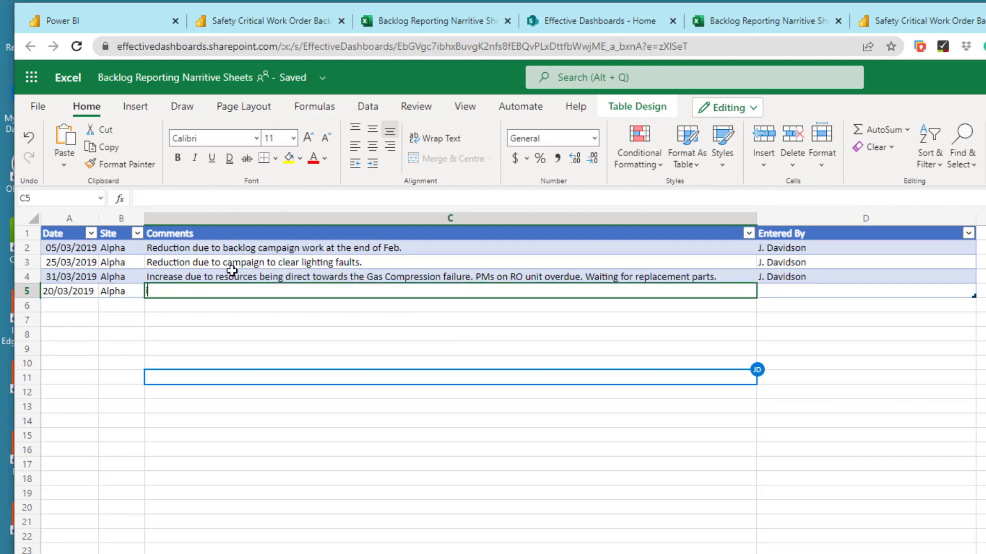
pyautogui.hotkey('ctrl', 'v')
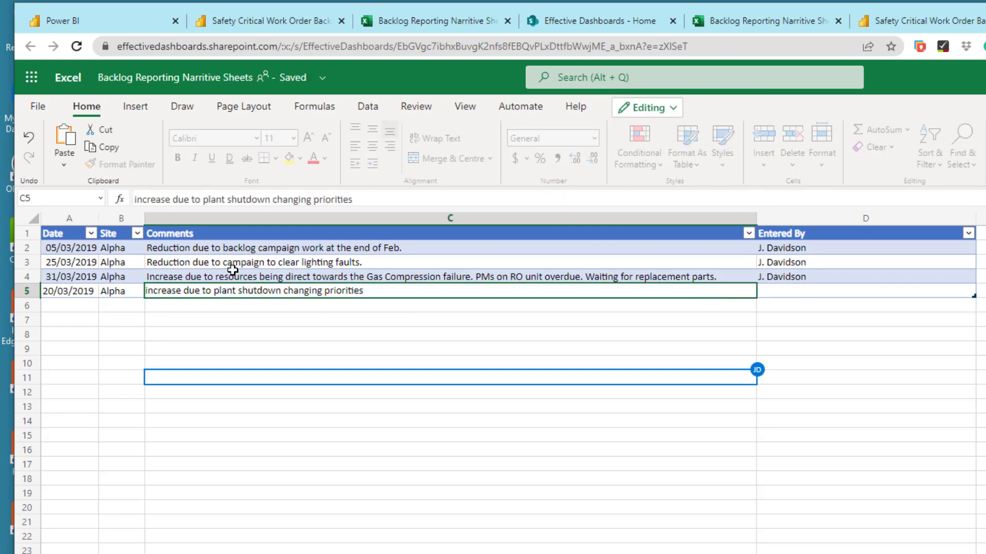
pyautogui.click(785, 295)
pyautogui.write('J. Davidson')
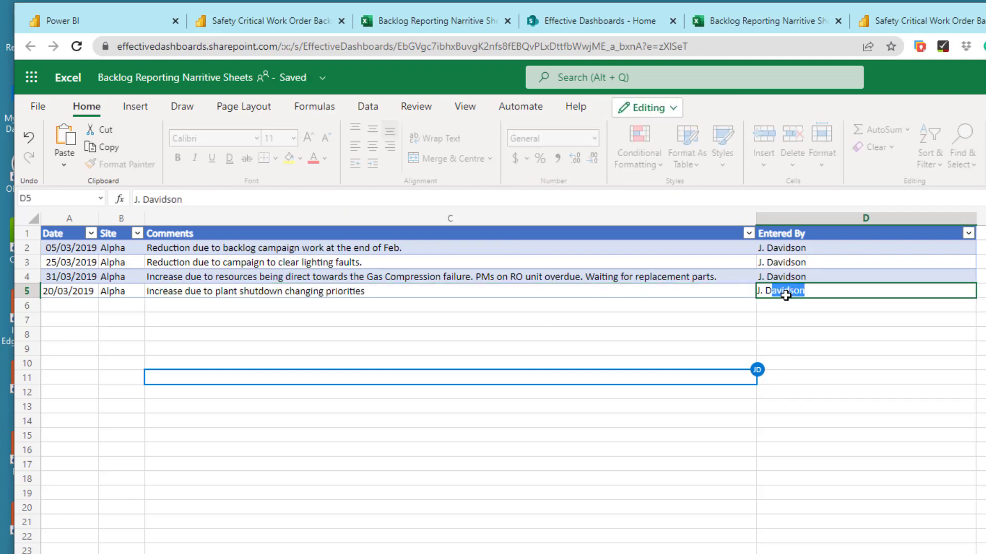
pyautogui.click(687, 318)
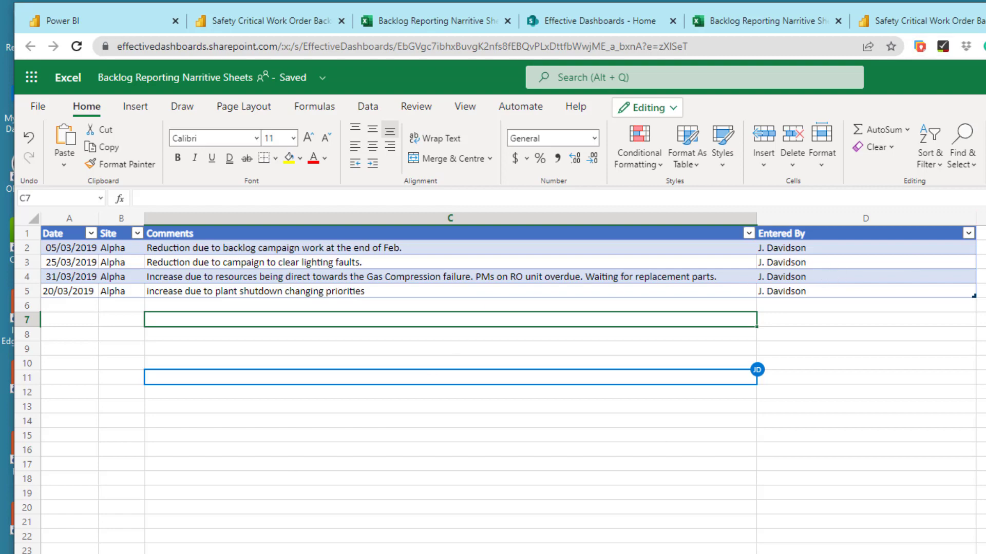
pyautogui.hotkey('ctrl', 'Tab')
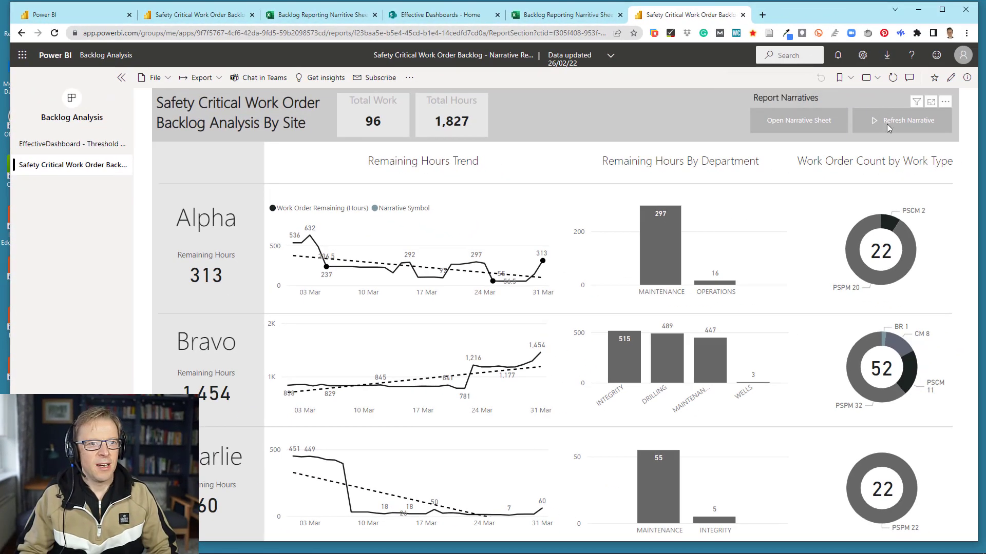
# Trigger the narrative refresh with the report's Refresh Narrative button.
pyautogui.click(886, 125)
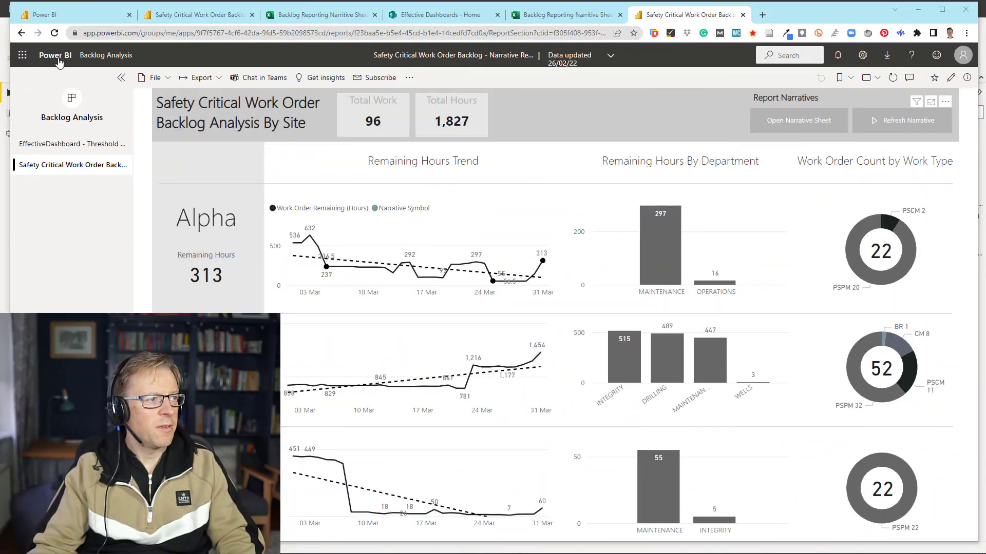
pyautogui.click(881, 124)
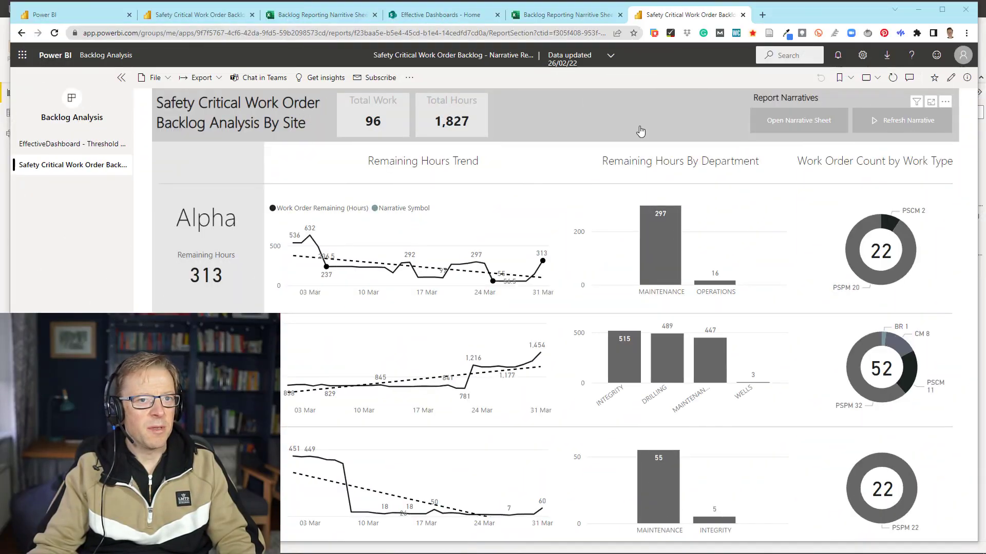
# Open the narrative dataset's details from Home > Datasets to see its 26/02/22 17:45:41 refresh.
pyautogui.click(58, 57)
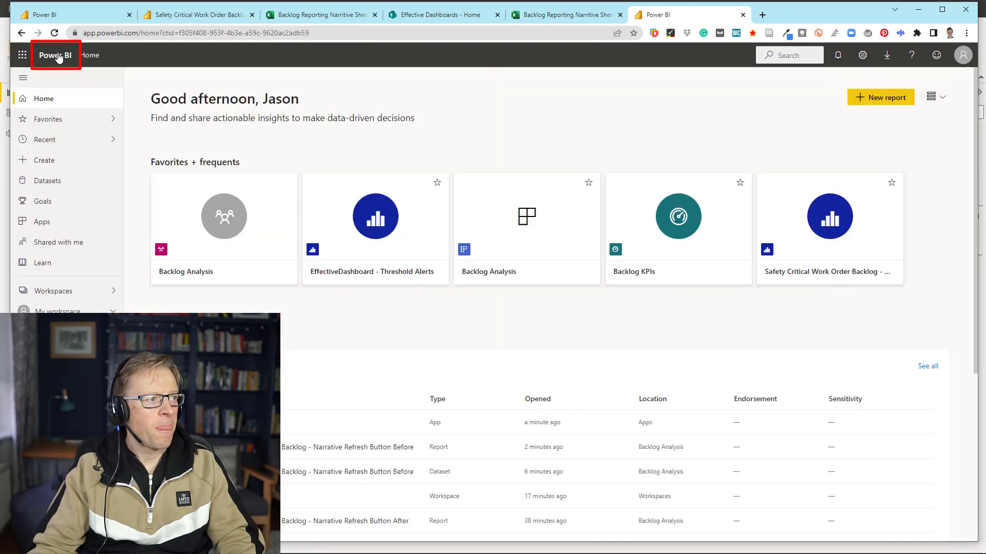
pyautogui.click(56, 183)
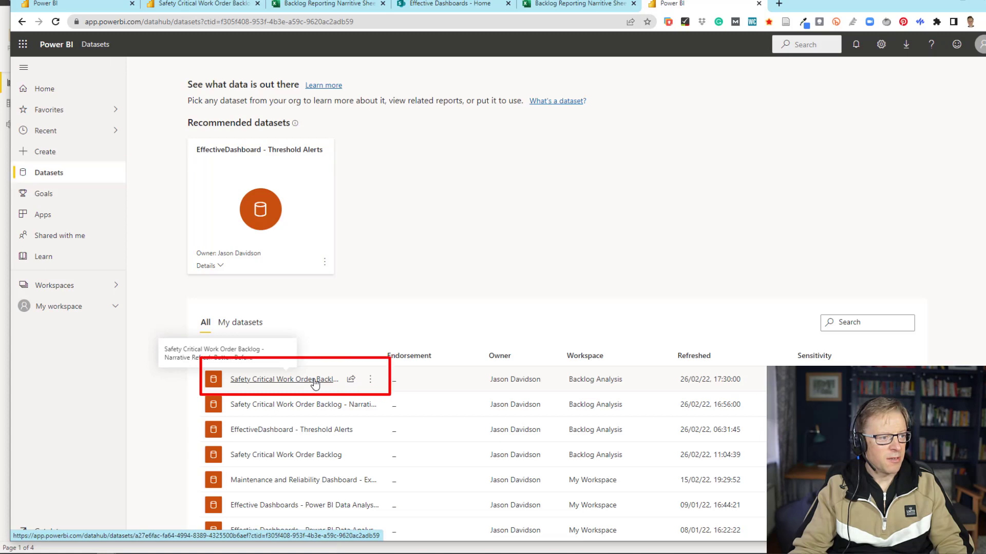
pyautogui.click(313, 383)
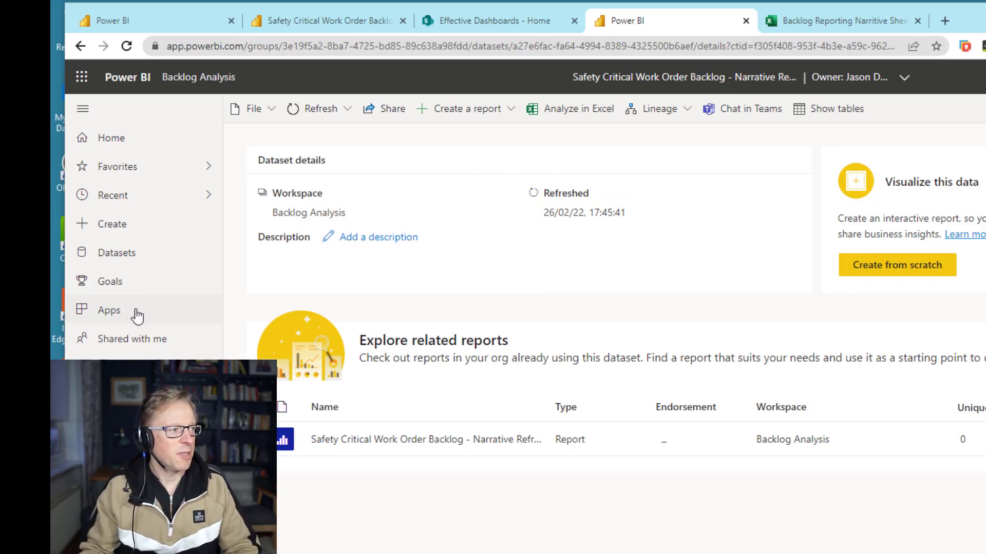
# Open the Safety Critical Work Order Backlog report in the Backlog Analysis app and check the 20 March tooltip.
pyautogui.click(113, 315)
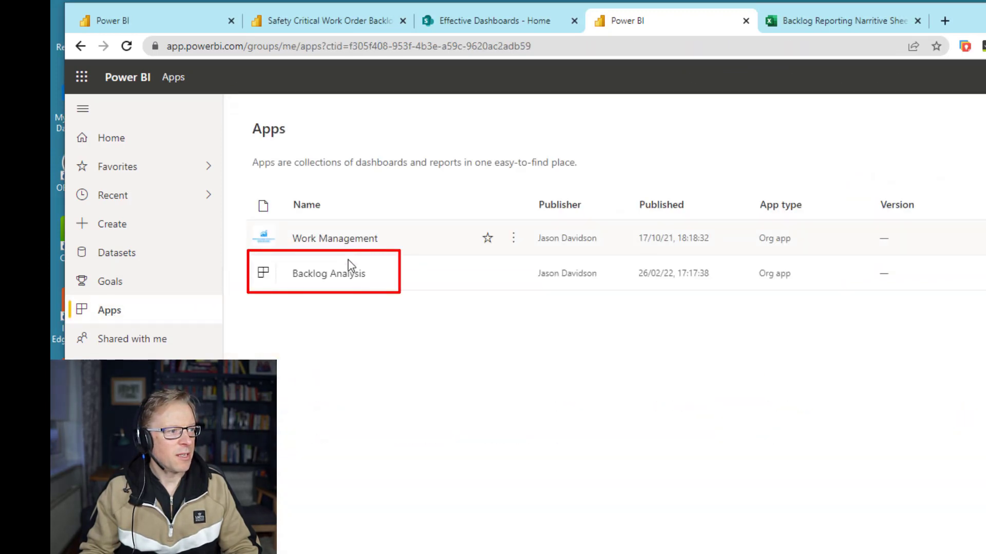
pyautogui.click(348, 280)
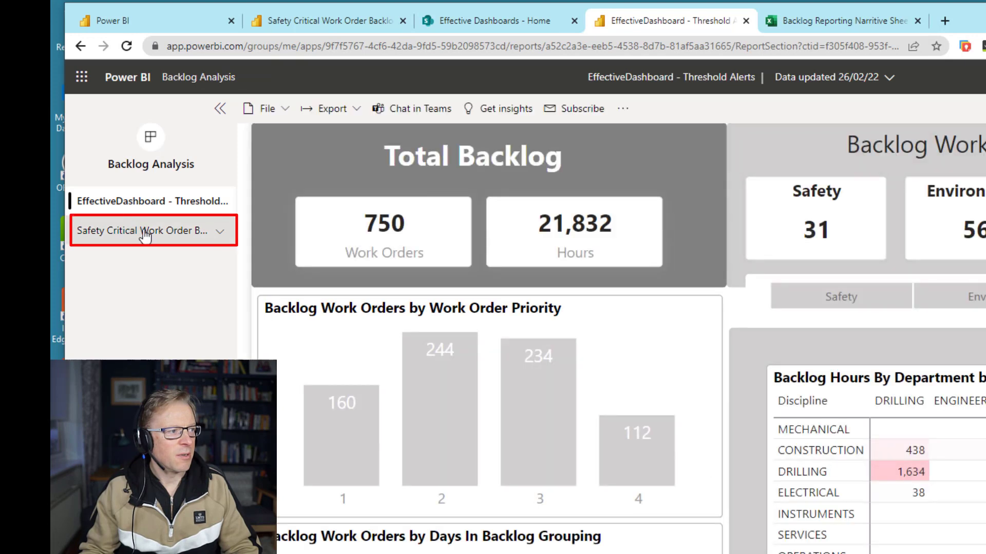
pyautogui.click(145, 232)
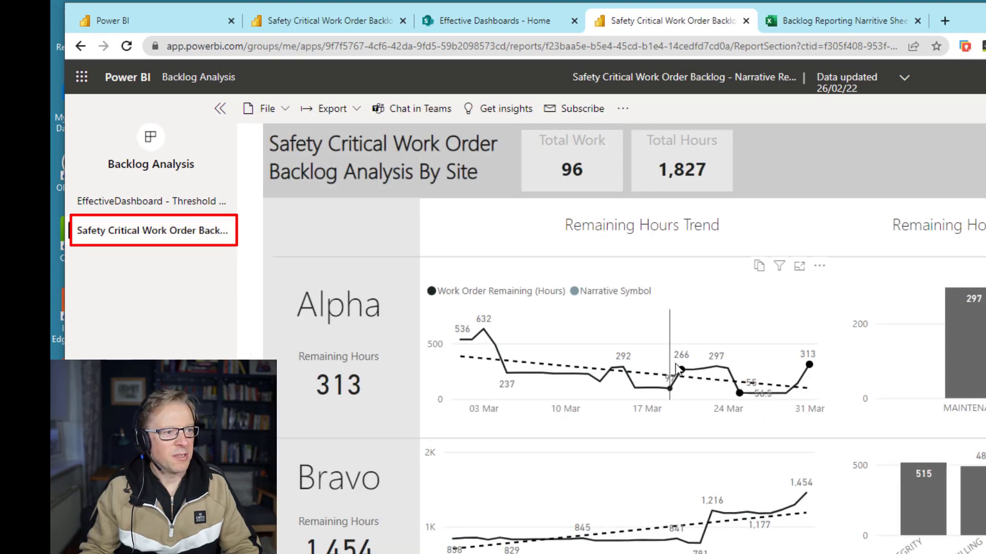
pyautogui.moveTo(682, 371)
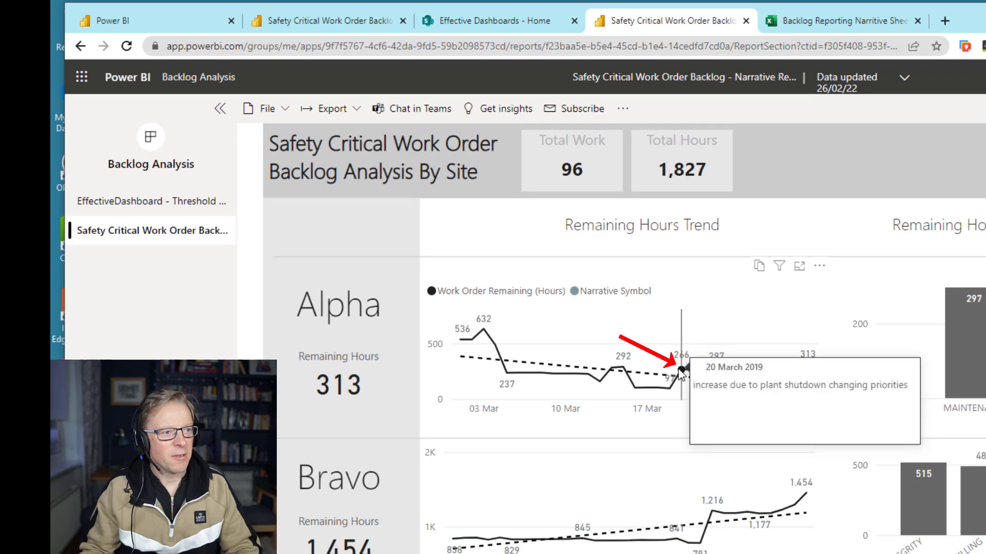